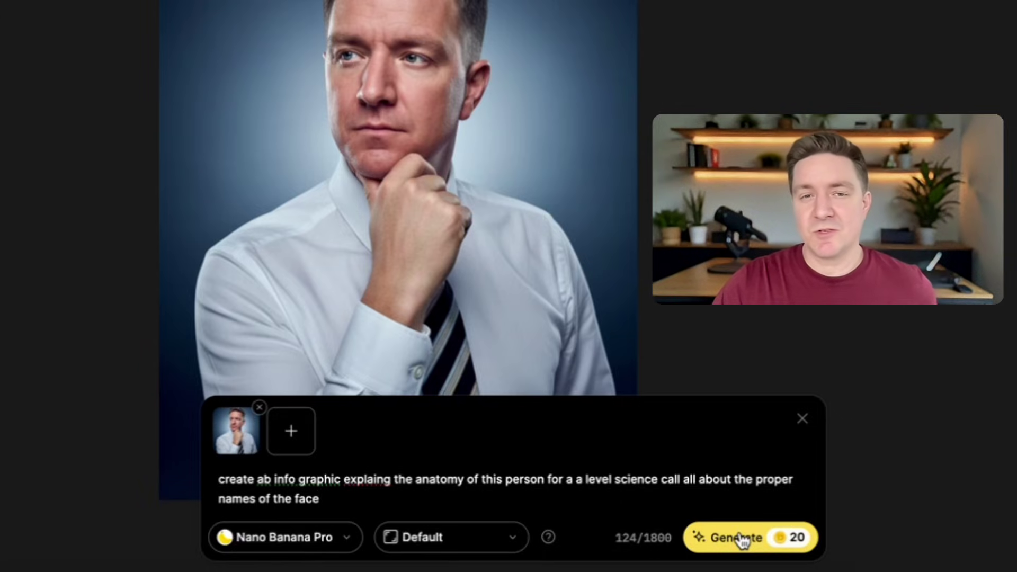
Generate the A-Level Science: Facial Anatomy infographic and zoom around the labelled result.
left_click(740, 538)
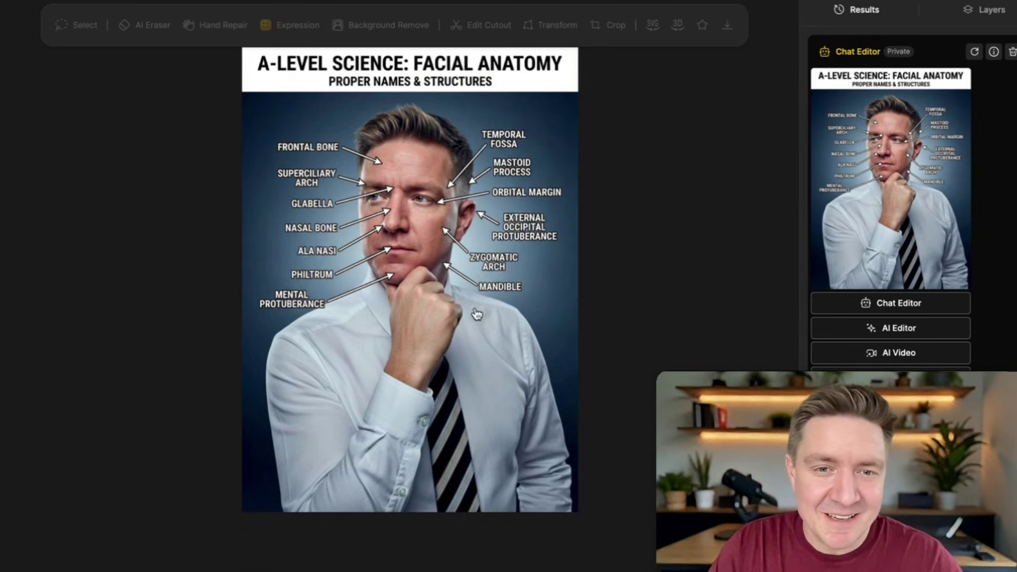
scroll(661, 315, "up", 5)
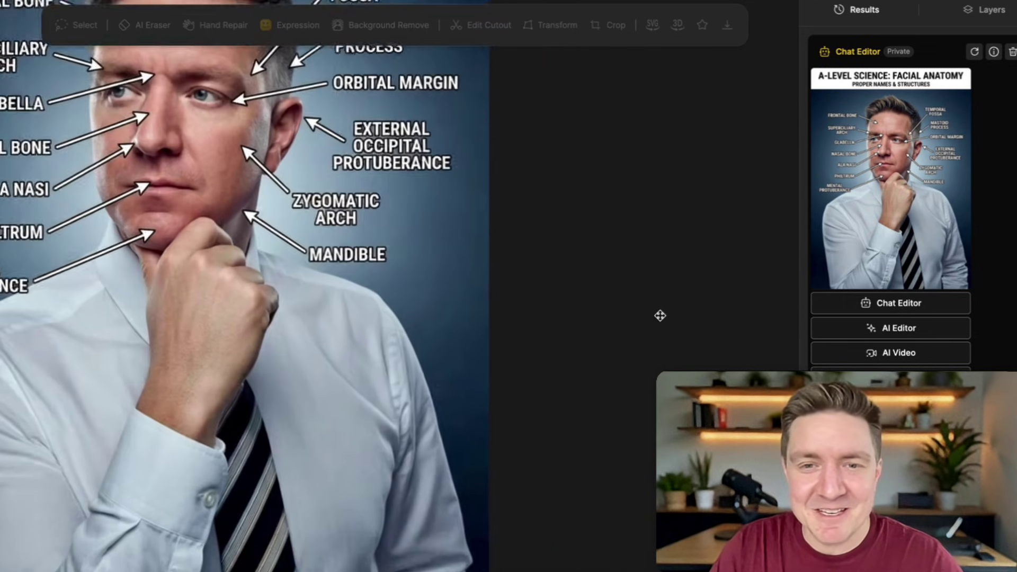
scroll(643, 313, "down", 5)
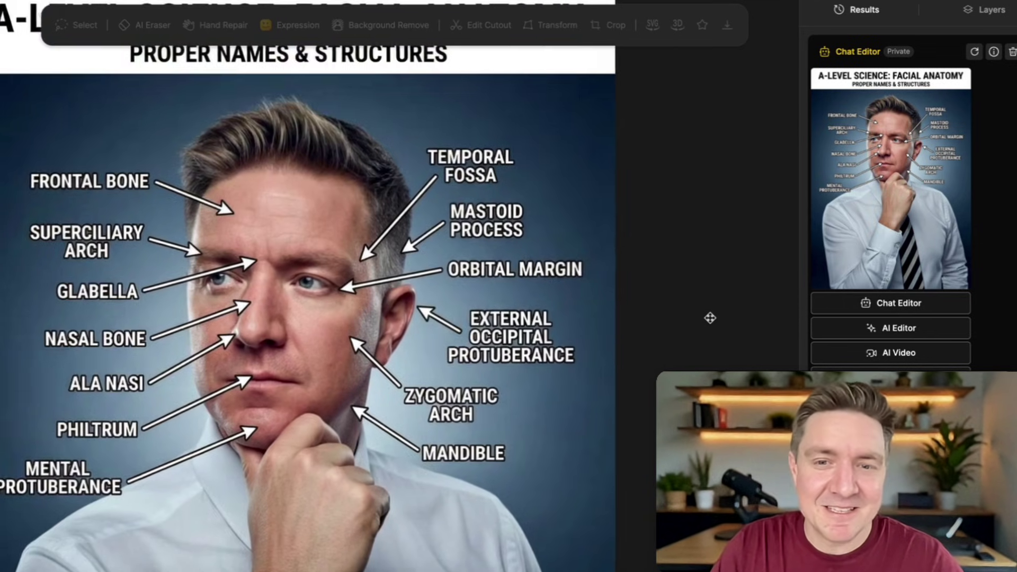
scroll(710, 318, "down", 3)
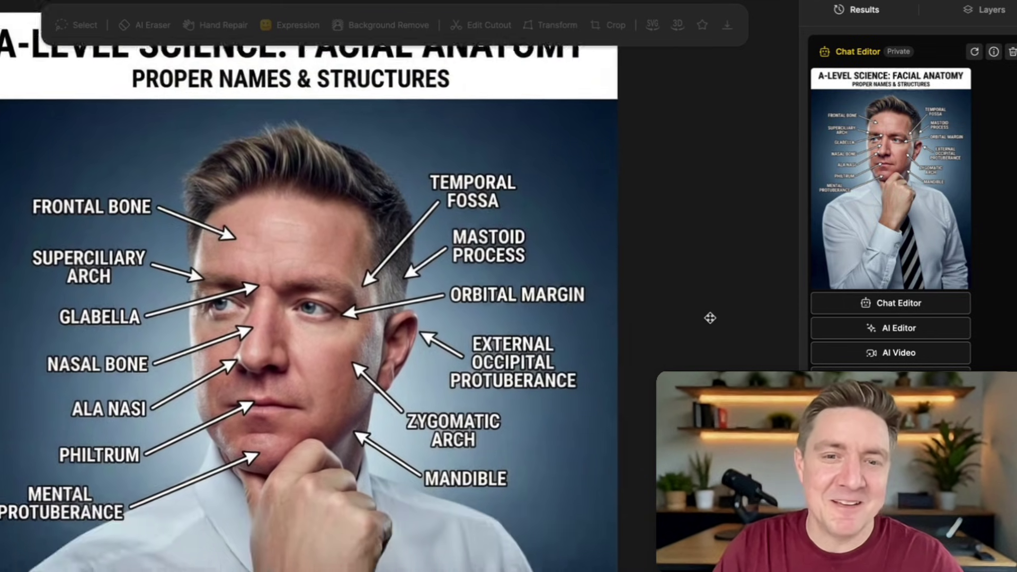
scroll(710, 318, "down", 2)
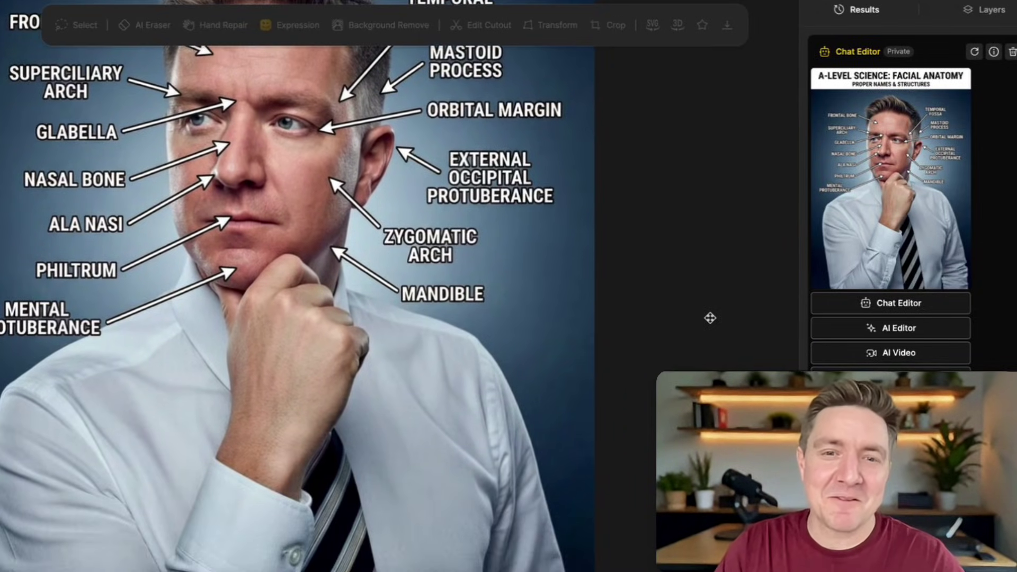
scroll(710, 317, "up", 3)
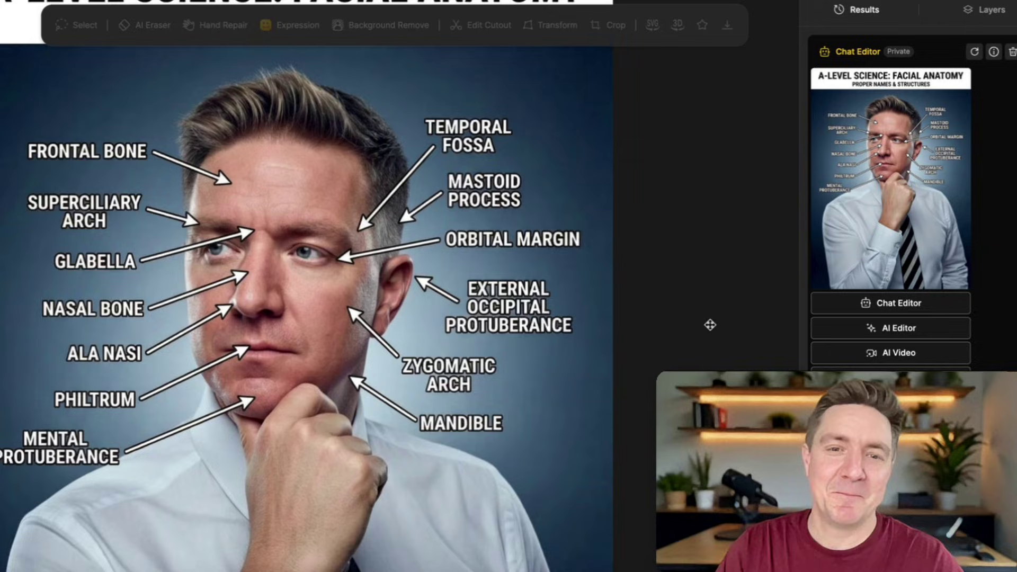
scroll(711, 323, "down", 6)
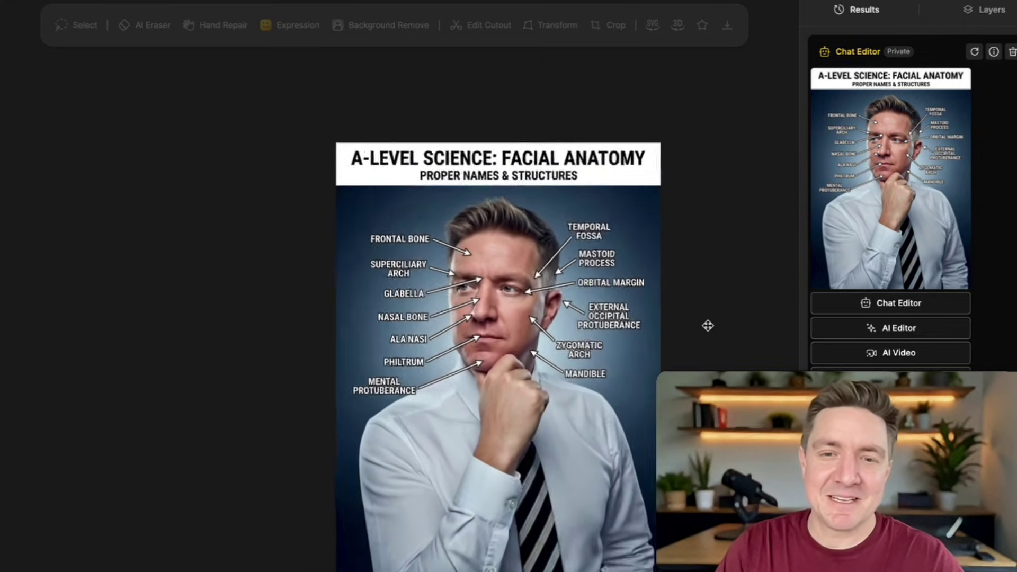
scroll(708, 325, "up", 1)
scroll(708, 326, "down", 2)
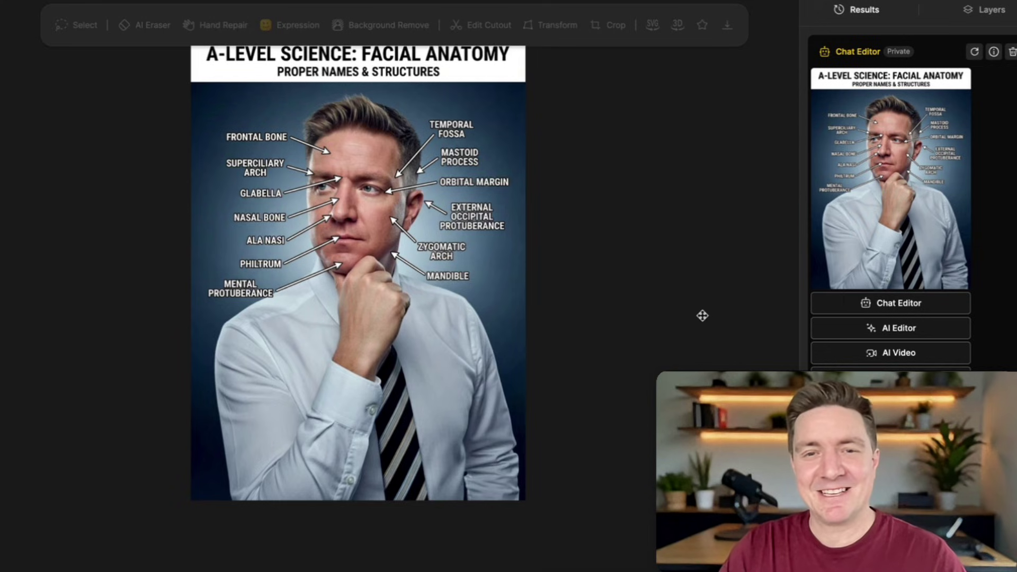
scroll(704, 313, "up", 3)
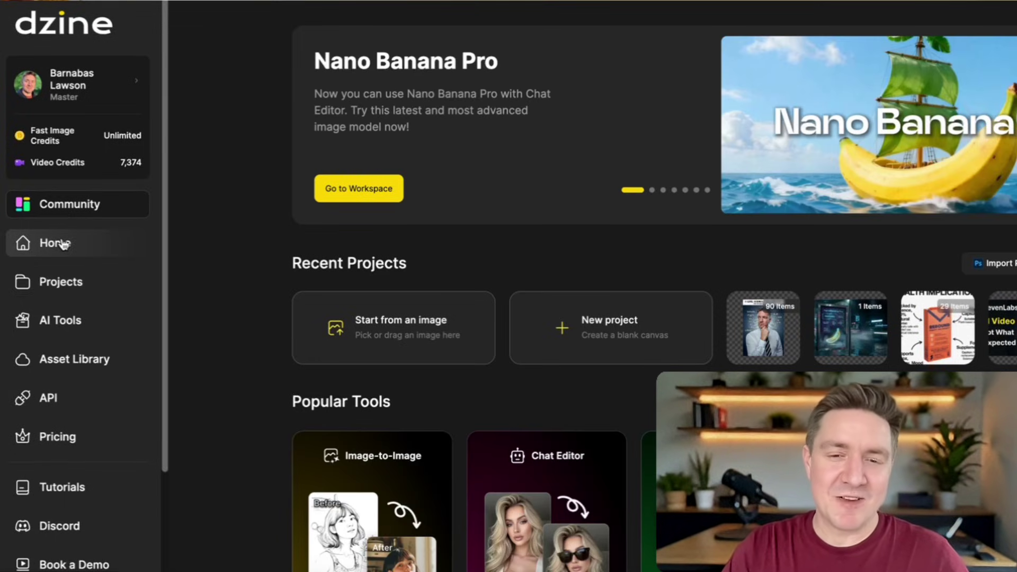
Open Text-to-Image from AI Tools and switch the model from FLUX.1 to Nano Banana Pro.
left_click(57, 320)
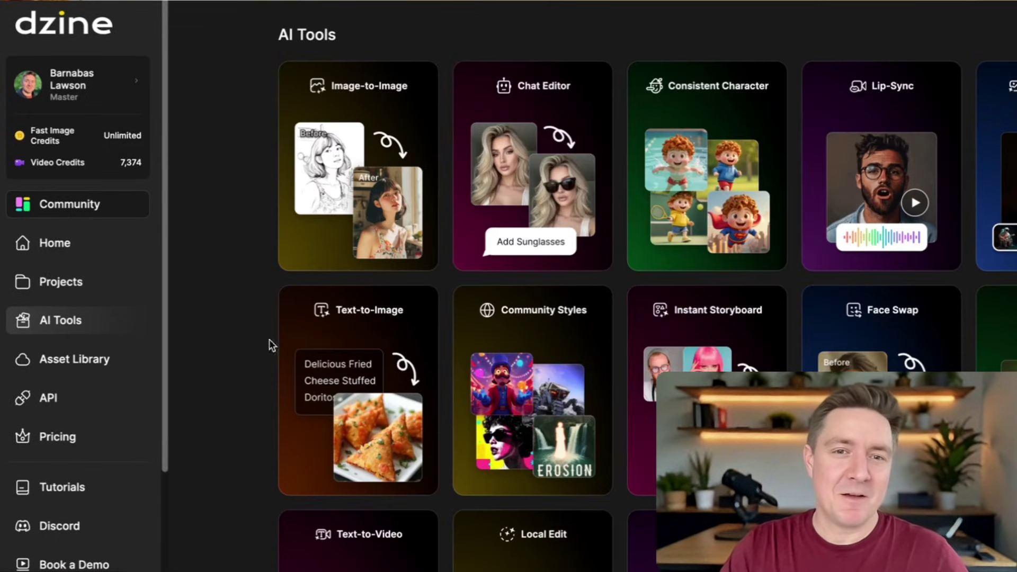
left_click(384, 377)
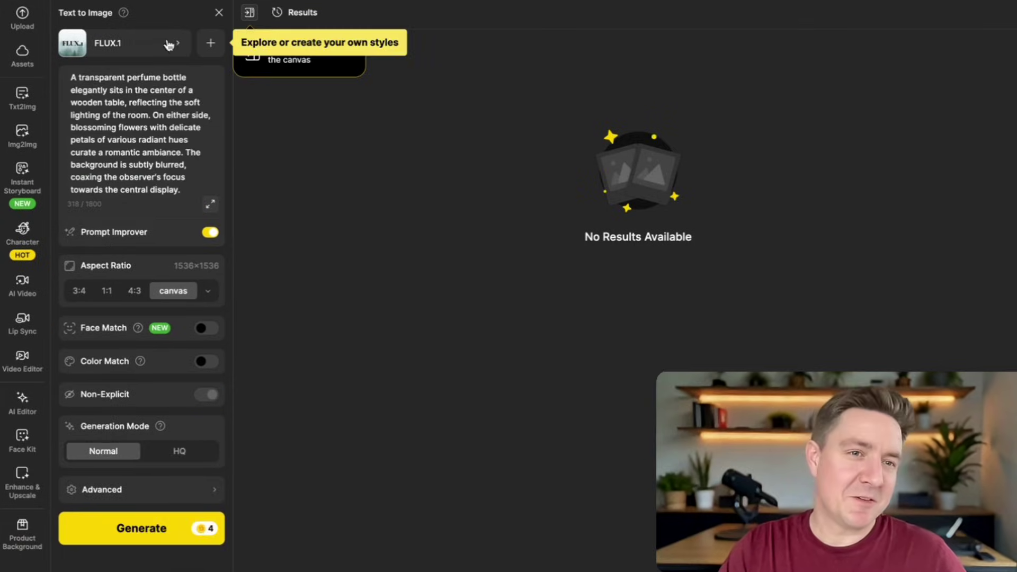
left_click(169, 46)
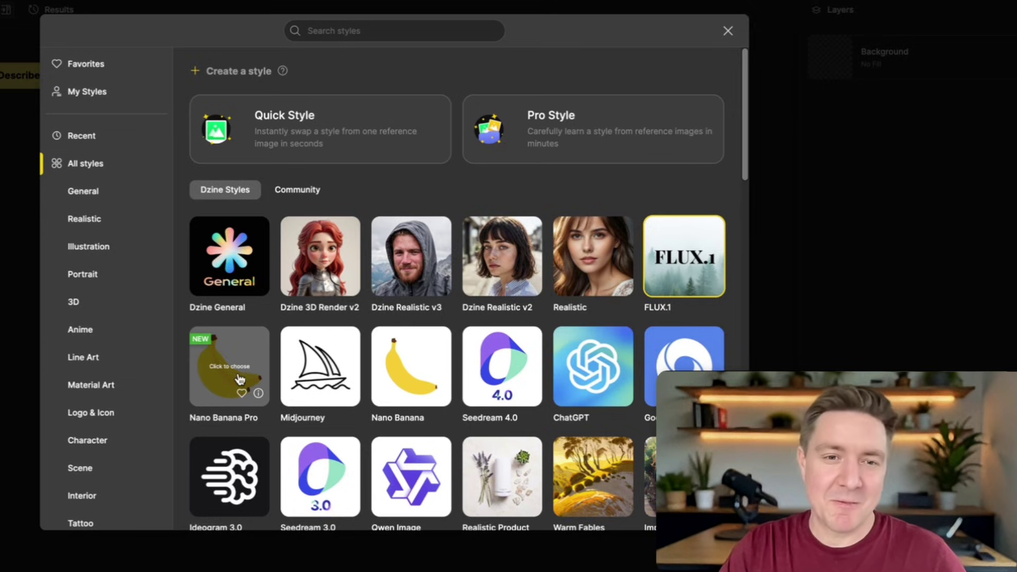
scroll(328, 374, "down", 1)
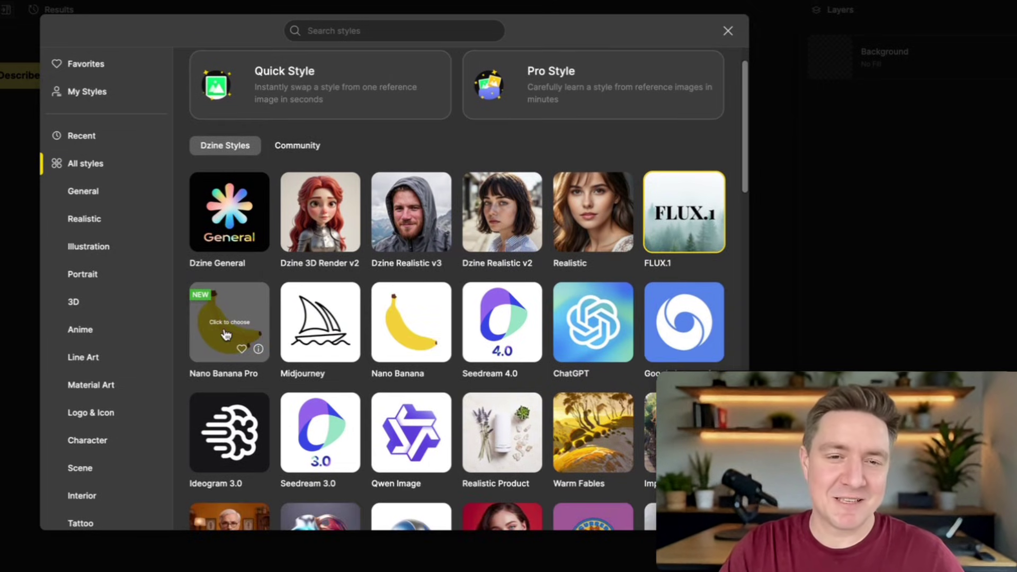
left_click(226, 335)
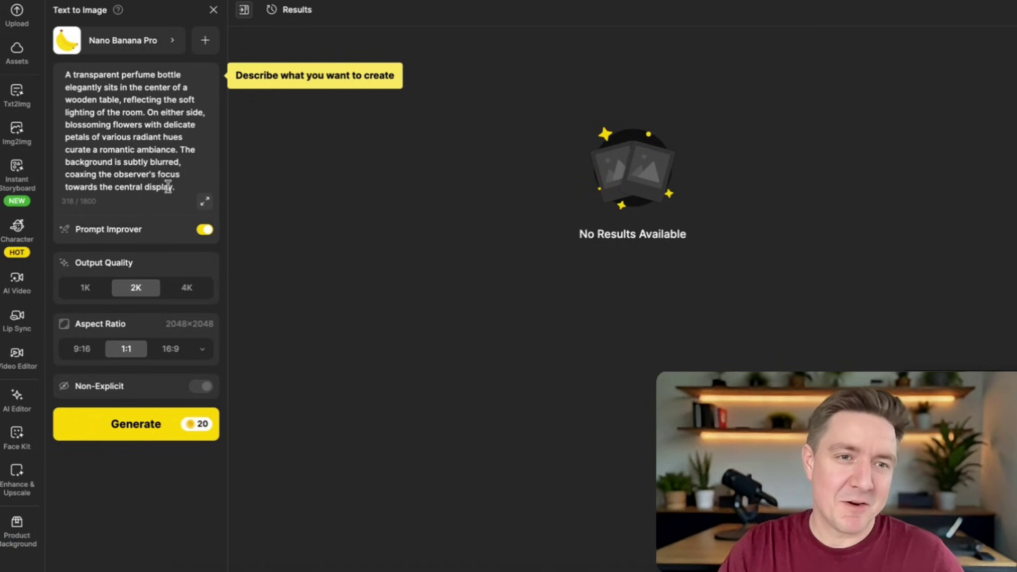
Turn off Prompt Improver and select the sample prompt for replacement.
left_click_drag(182, 187, 65, 74)
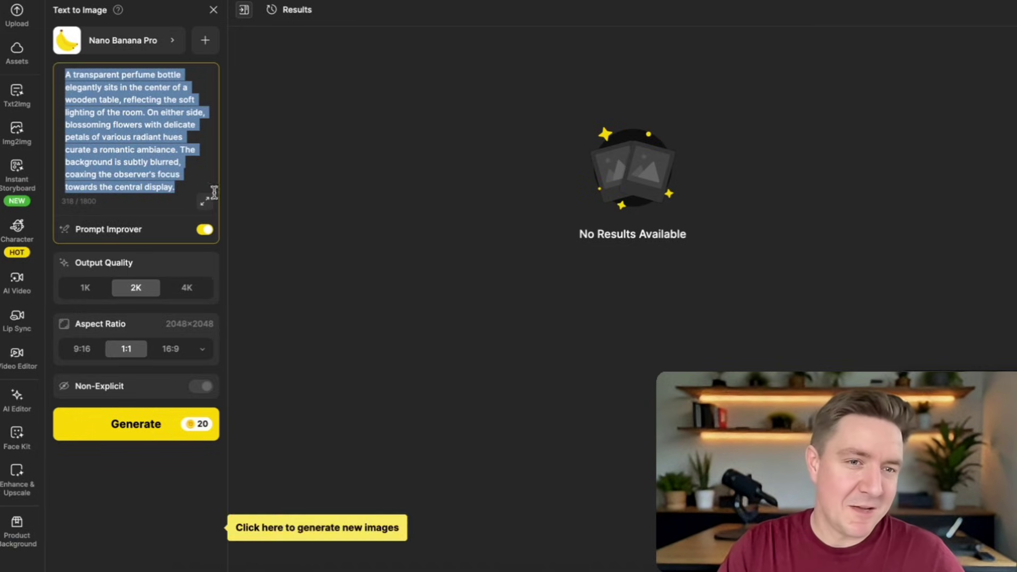
left_click(189, 234)
left_click(204, 232)
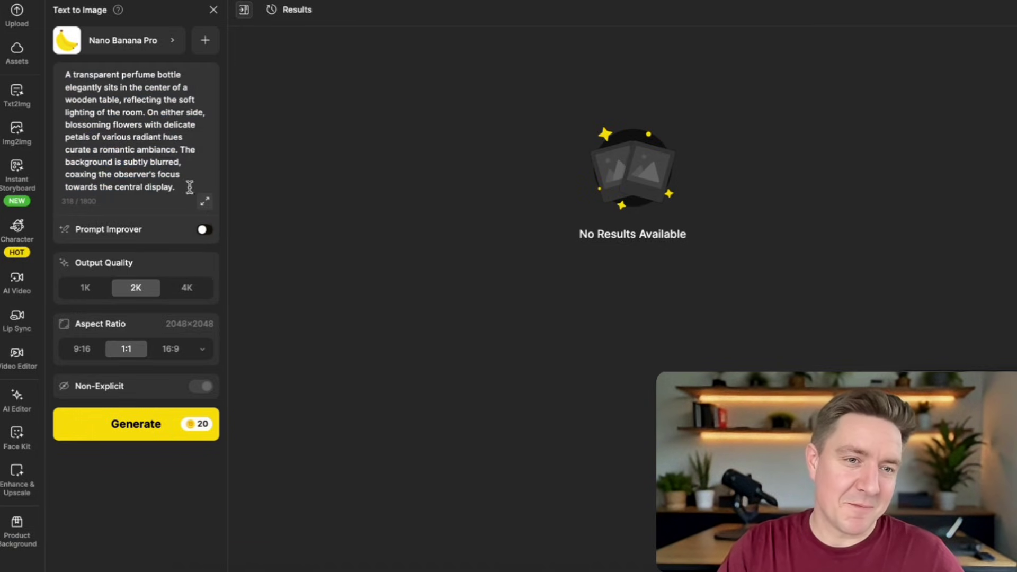
triple_click(189, 190)
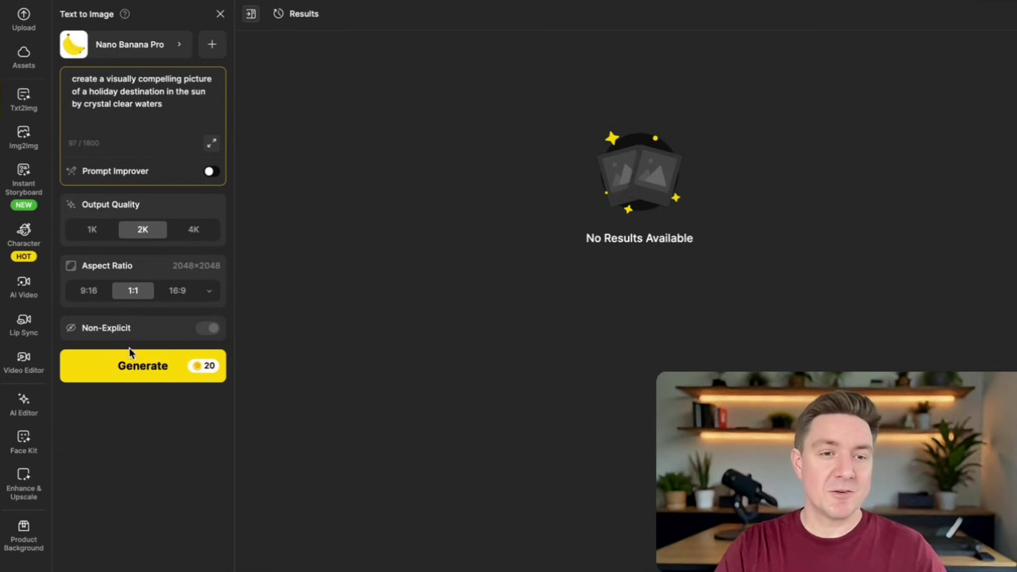
Generate the holiday image, then a 16:9 version with Prompt Improver on.
left_click(132, 366)
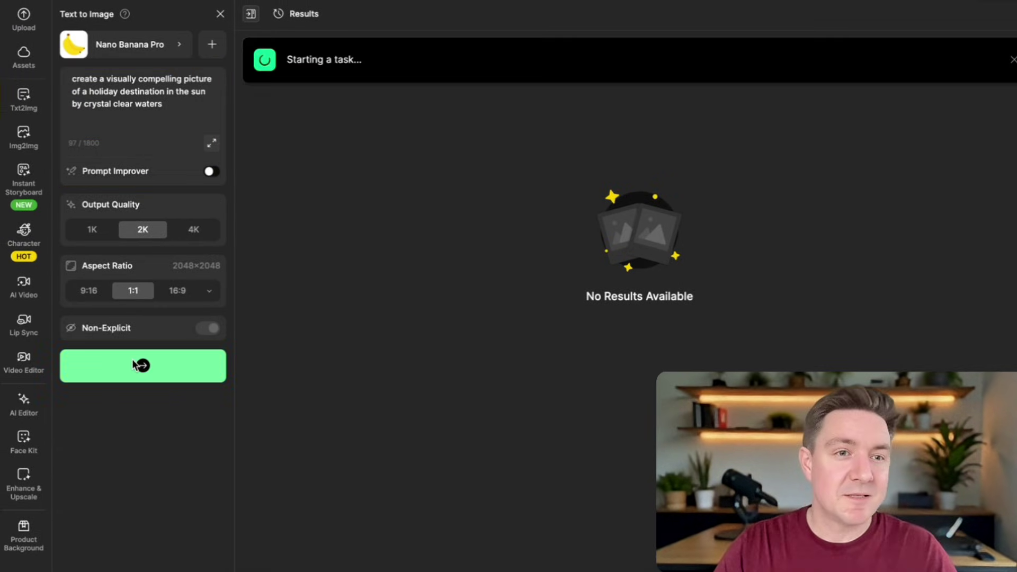
left_click(212, 172)
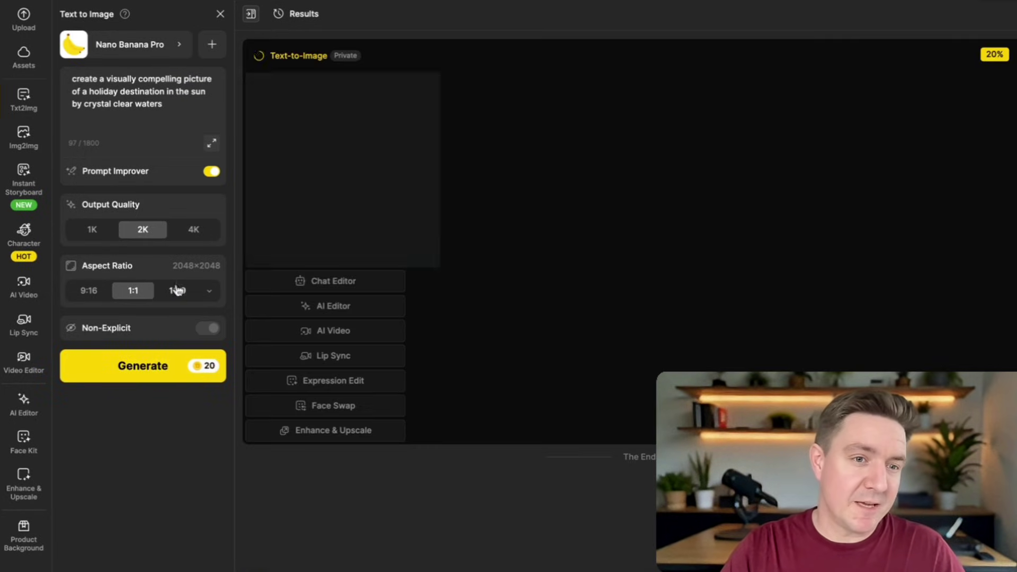
left_click(177, 291)
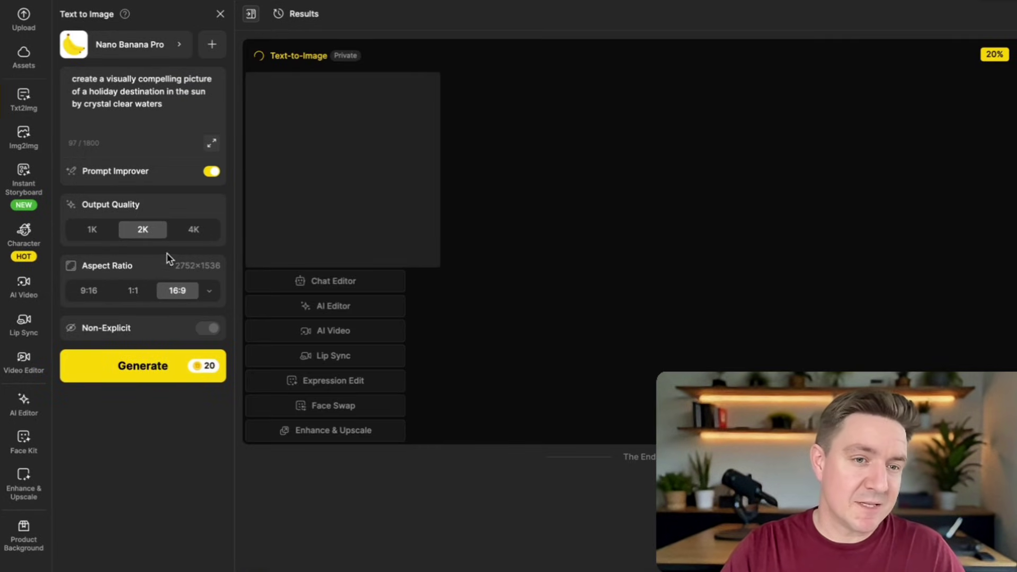
left_click(146, 366)
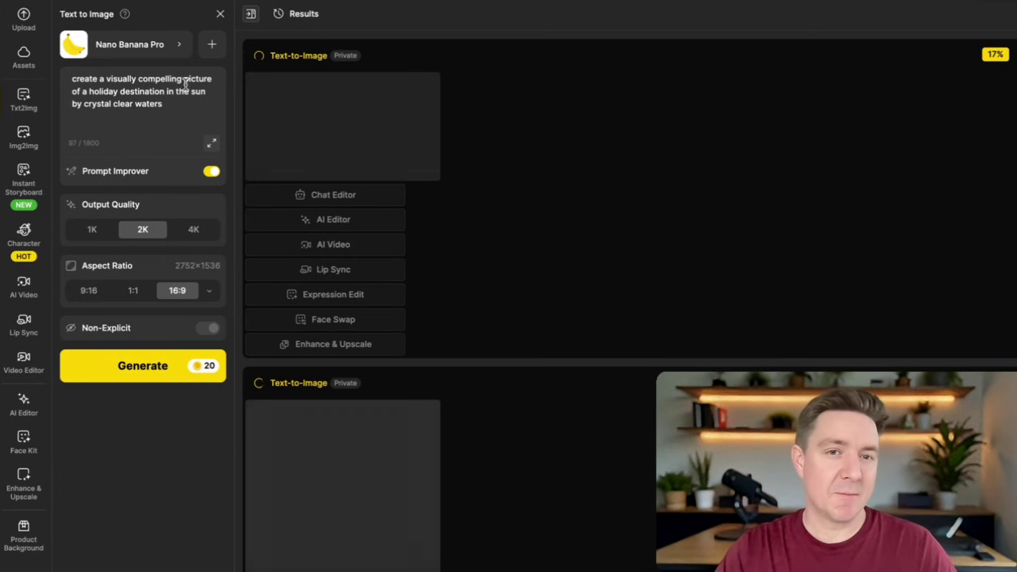
Open and close the aspect ratio presets while the images generate.
left_click(210, 291)
left_click(210, 292)
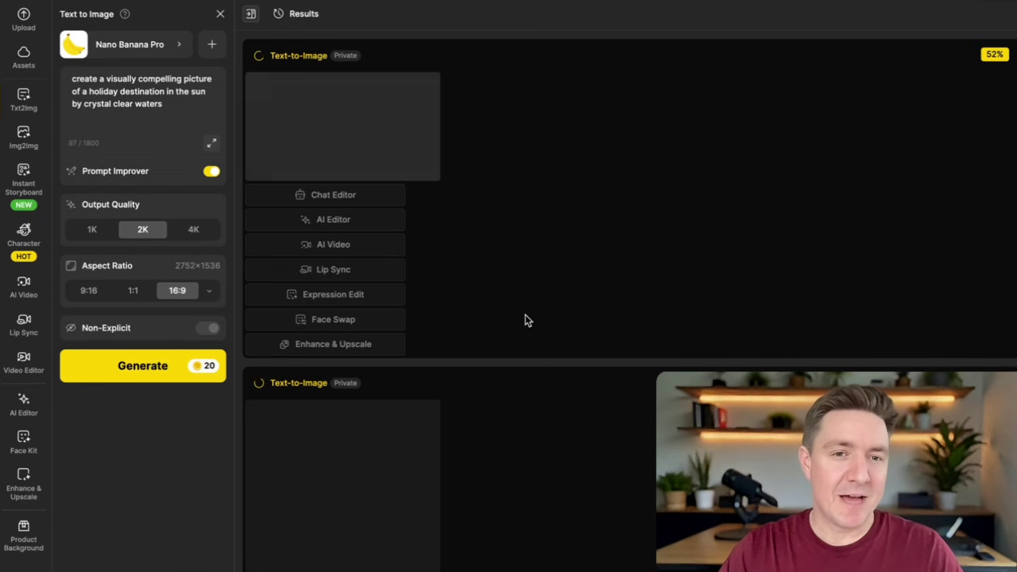
scroll(631, 296, "down", 1)
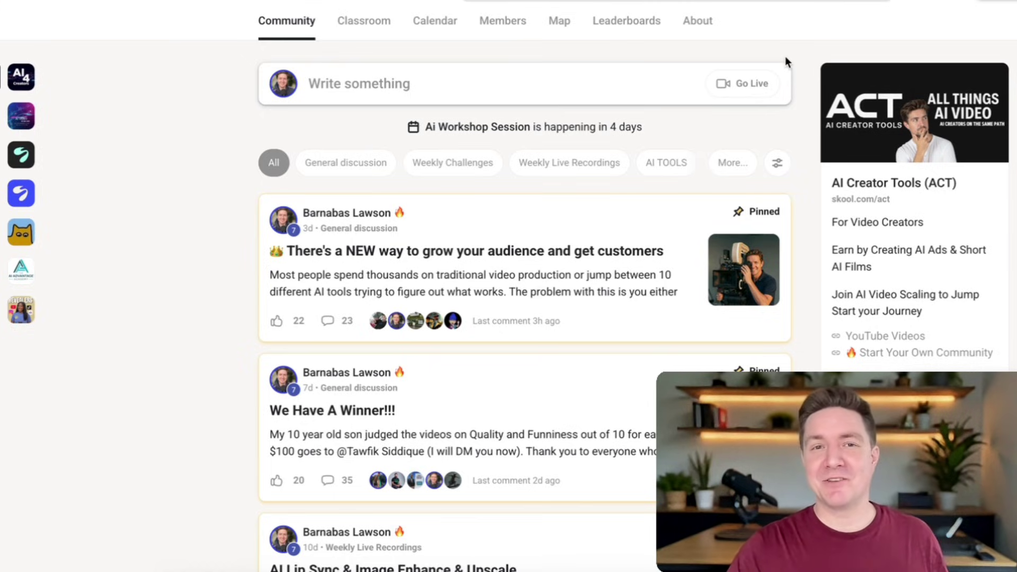
scroll(734, 229, "down", 4)
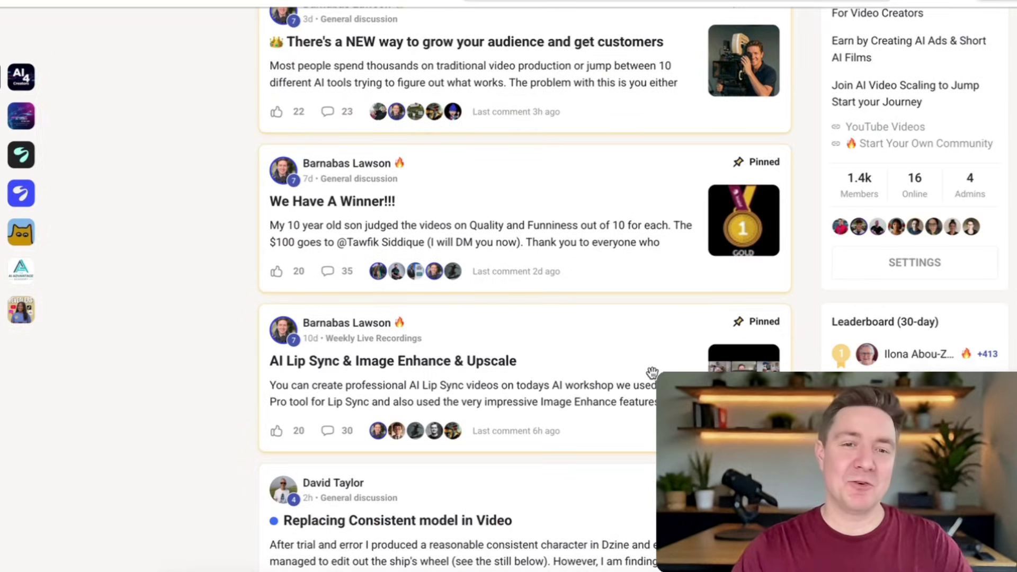
scroll(652, 373, "down", 3)
scroll(525, 286, "down", 2)
scroll(525, 286, "up", 1)
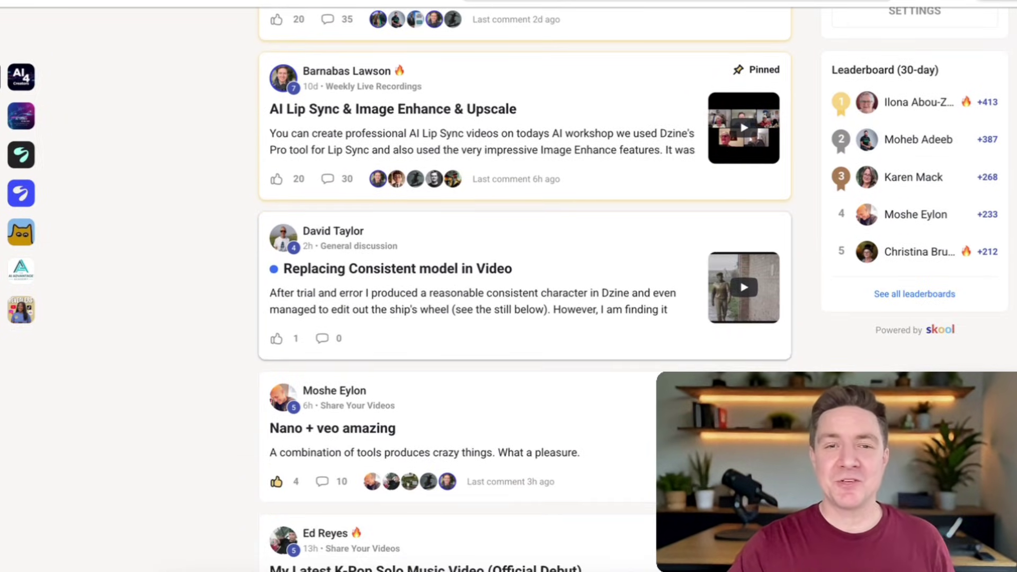
scroll(525, 286, "up", 4)
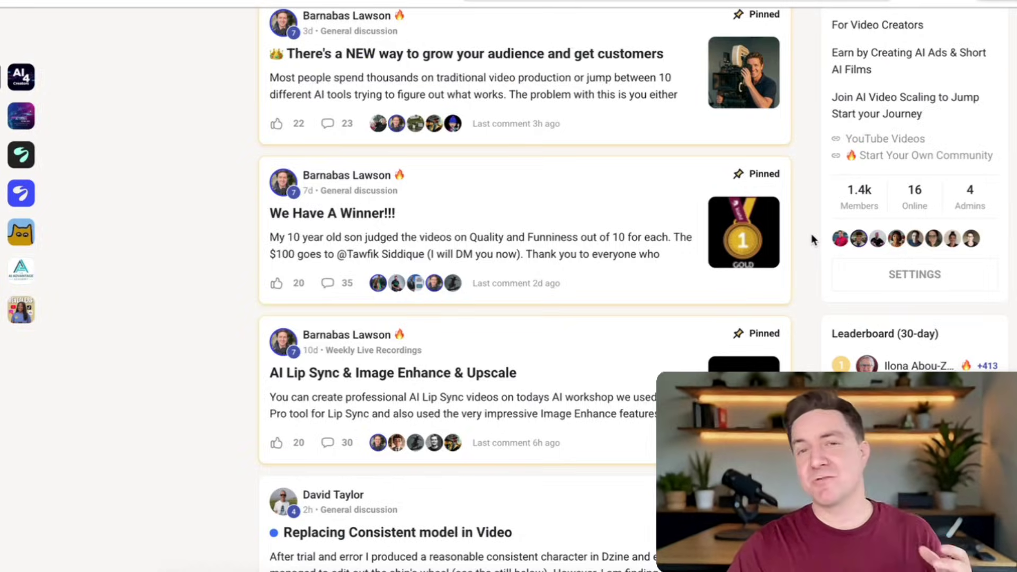
scroll(799, 265, "up", 4)
left_click(433, 20)
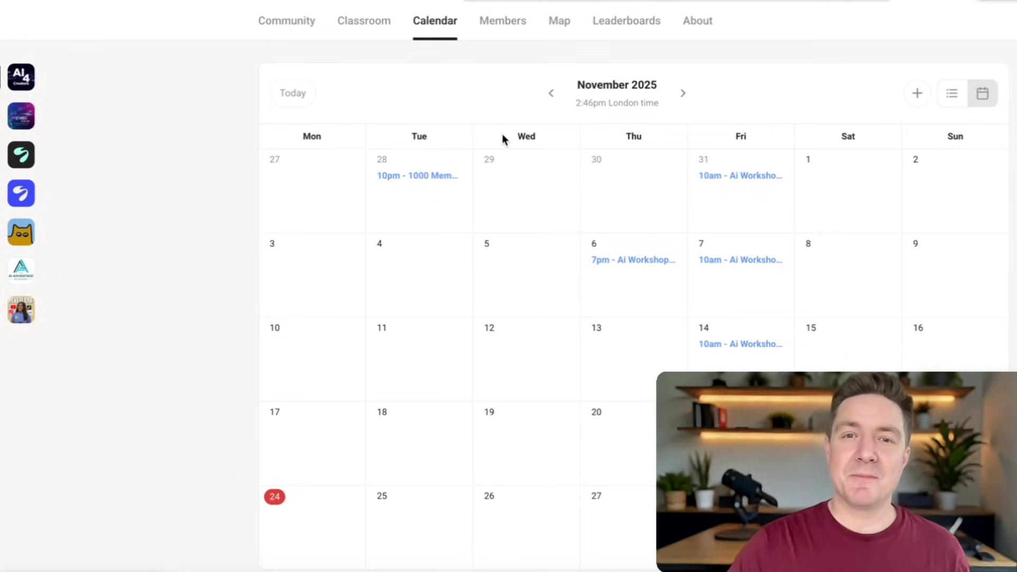
left_click(307, 30)
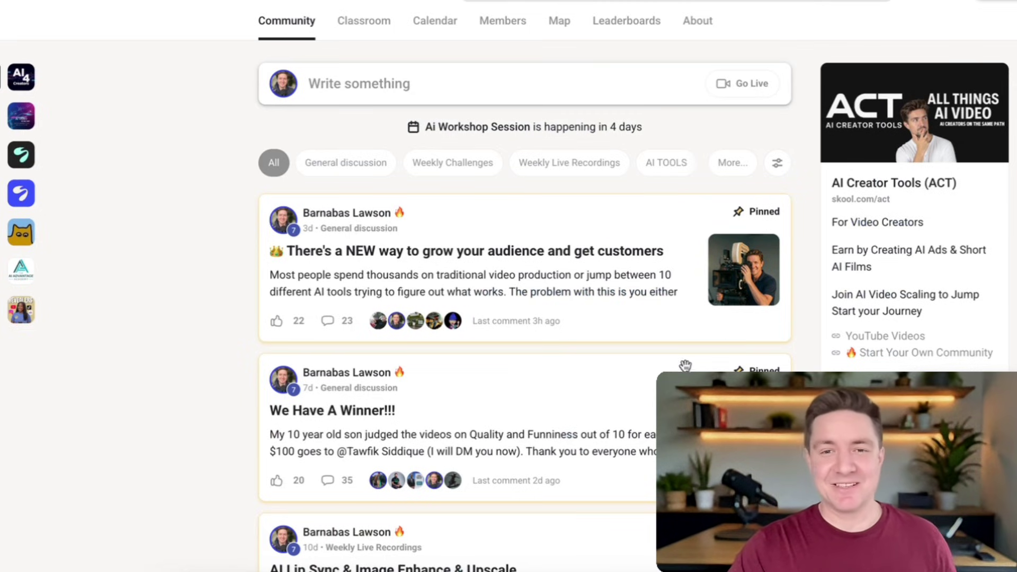
scroll(684, 371, "down", 5)
left_click(712, 350)
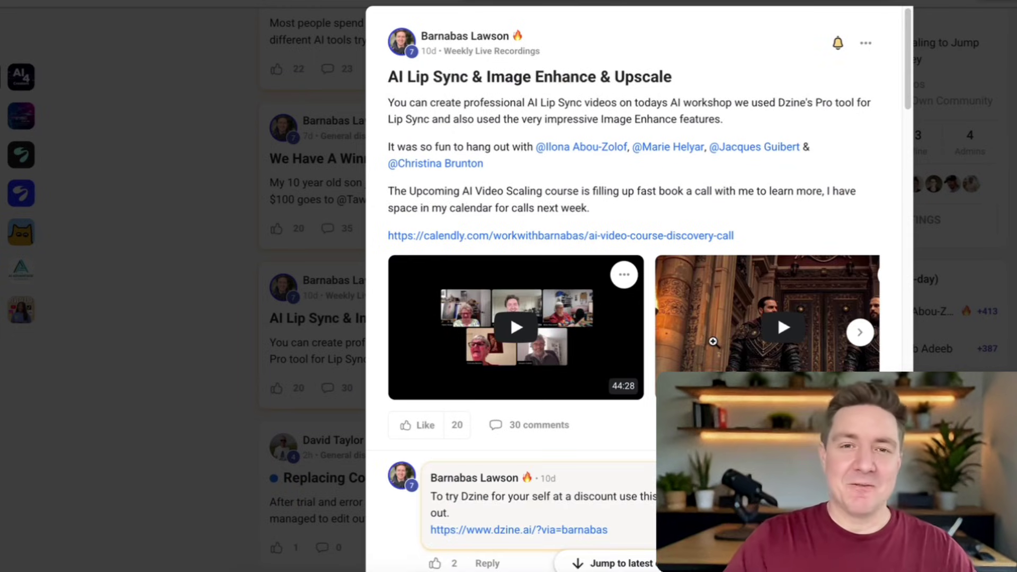
scroll(713, 342, "down", 1)
scroll(713, 345, "down", 1)
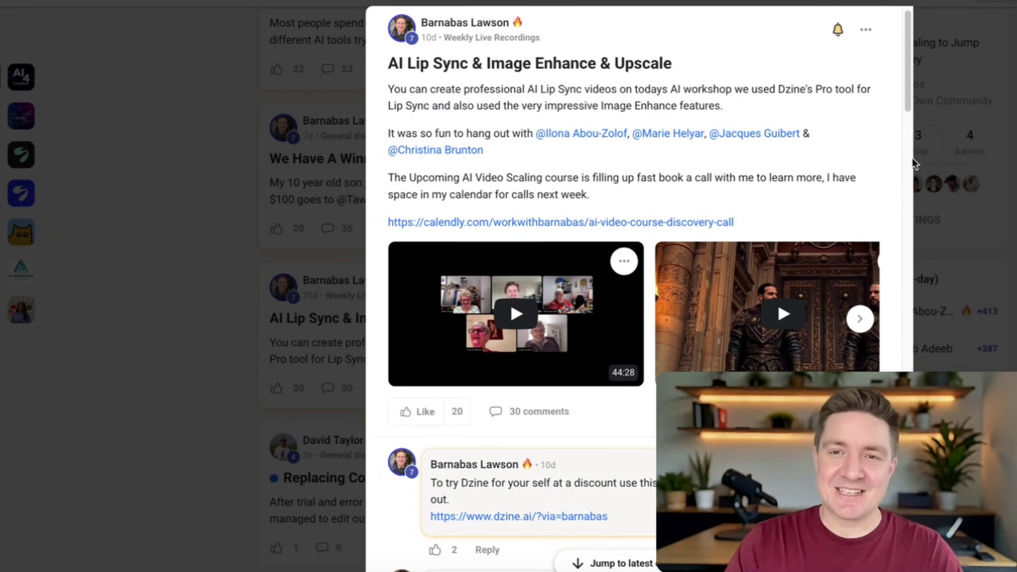
key("Escape")
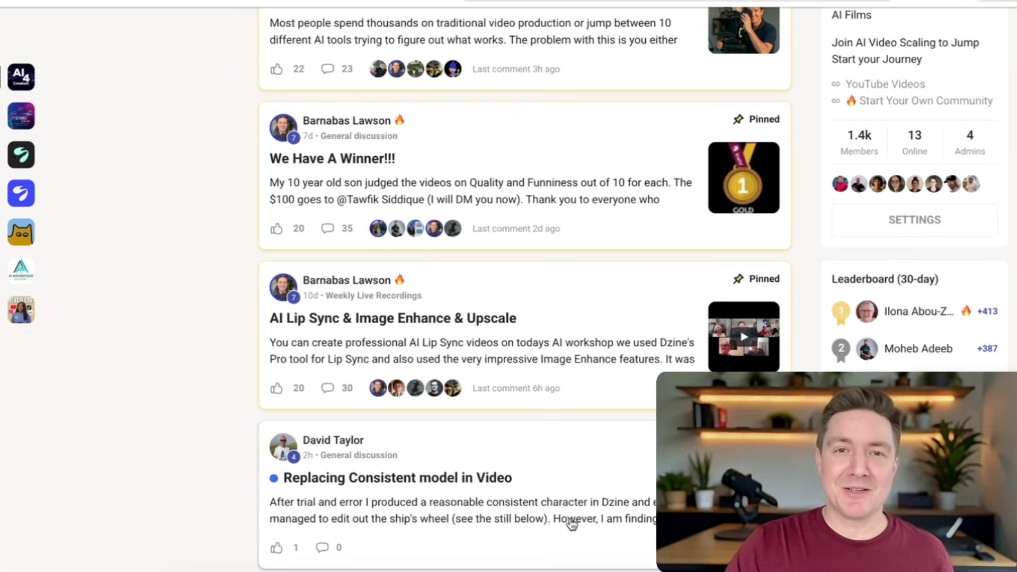
scroll(570, 514, "down", 2)
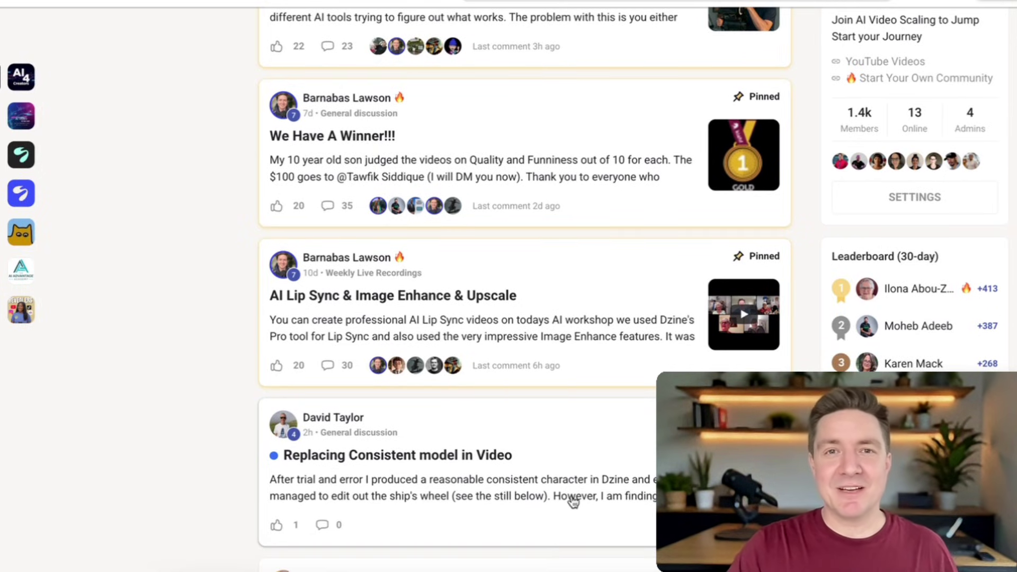
scroll(572, 509, "down", 9)
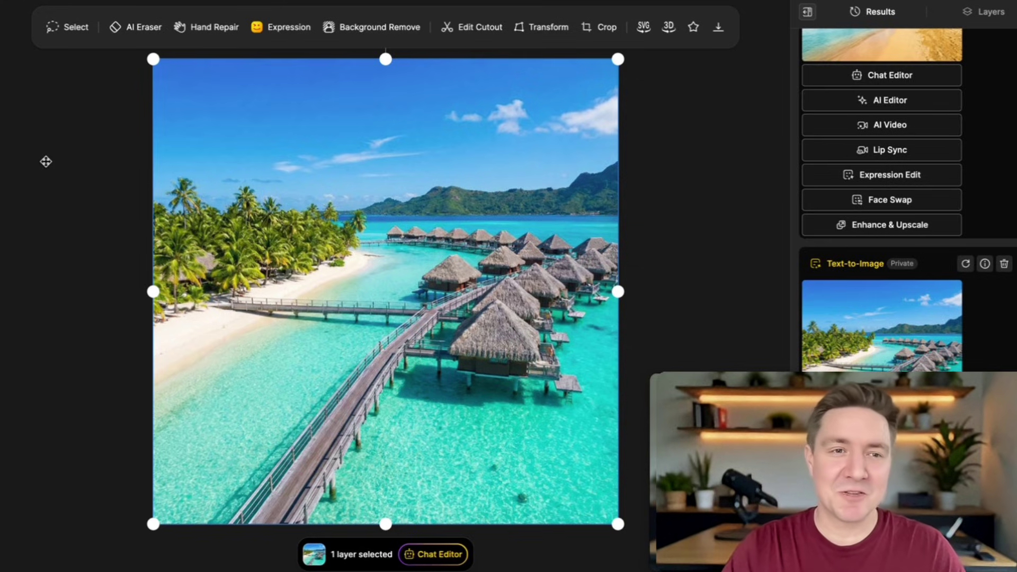
Place the 16:9 palm-lined beach result onto the canvas and fit the view to it.
scroll(882, 106, "up", 2)
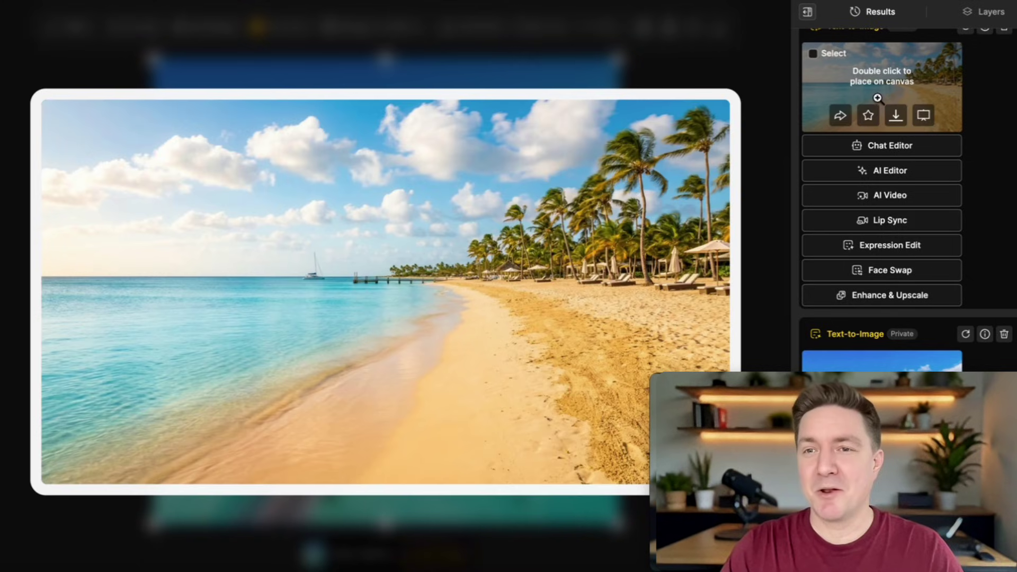
double_click(884, 90)
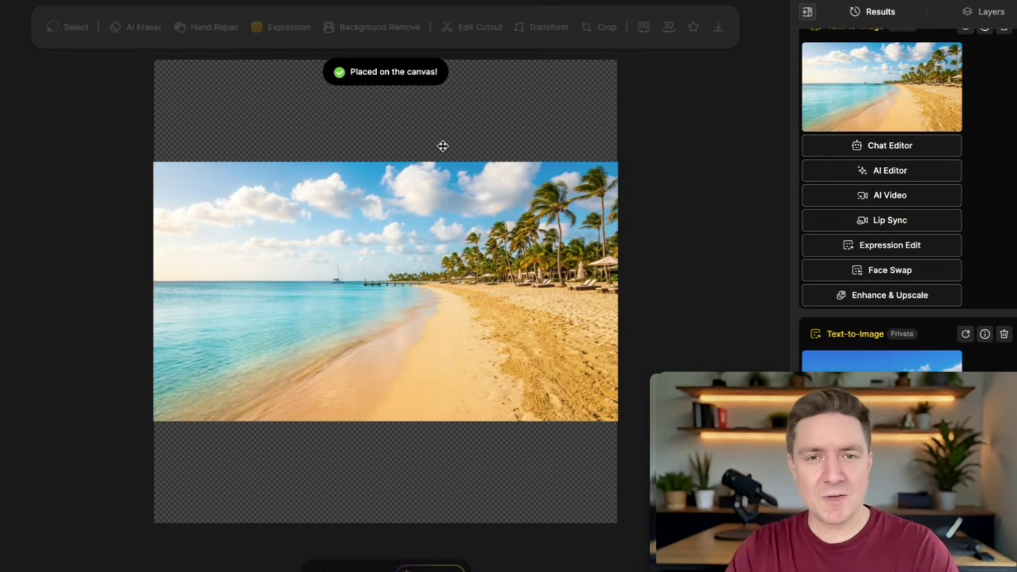
key("shift+1")
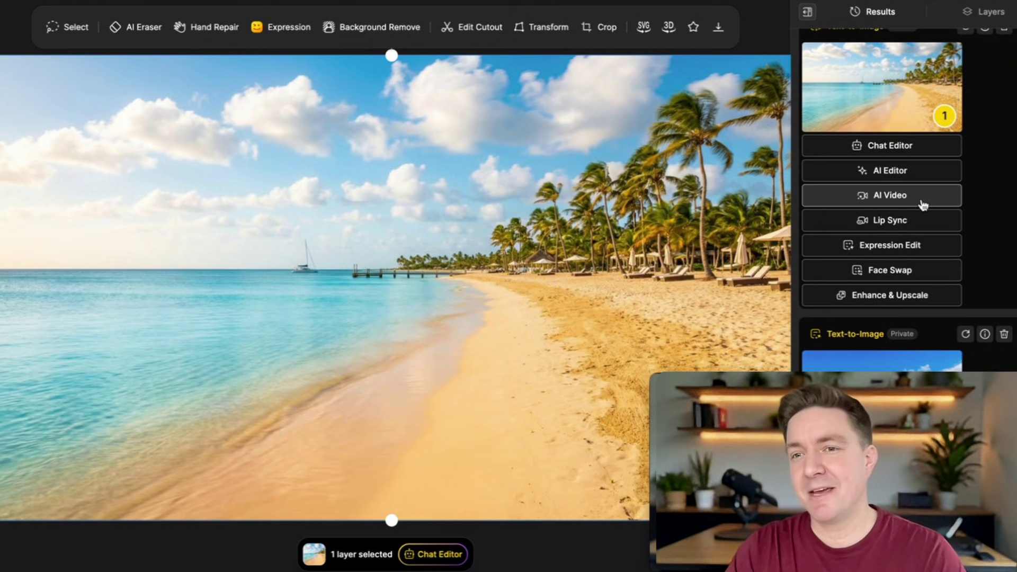
Start an AI Video from the beach image with Sora 2 Pro as the model.
left_click(921, 196)
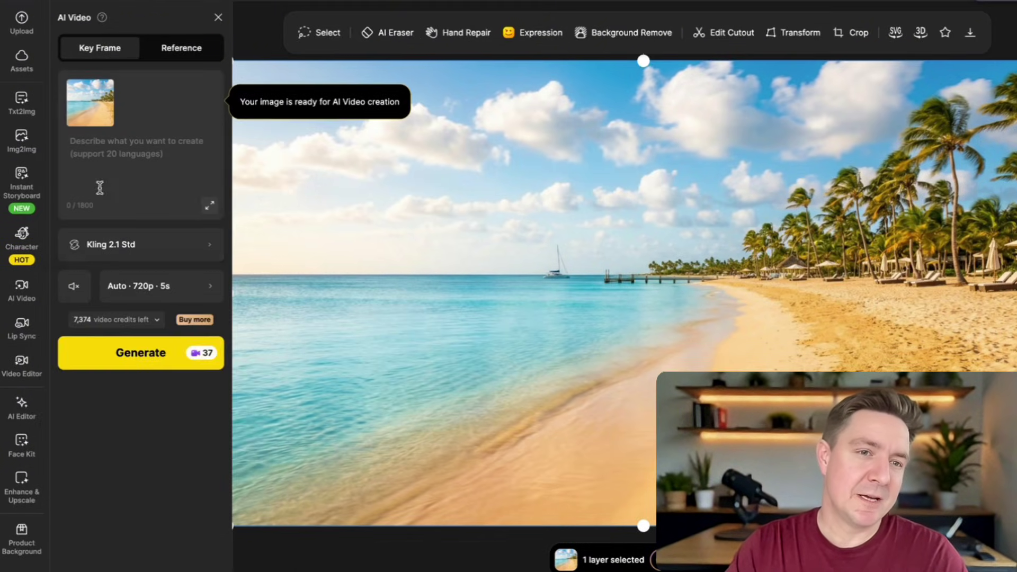
left_click(166, 246)
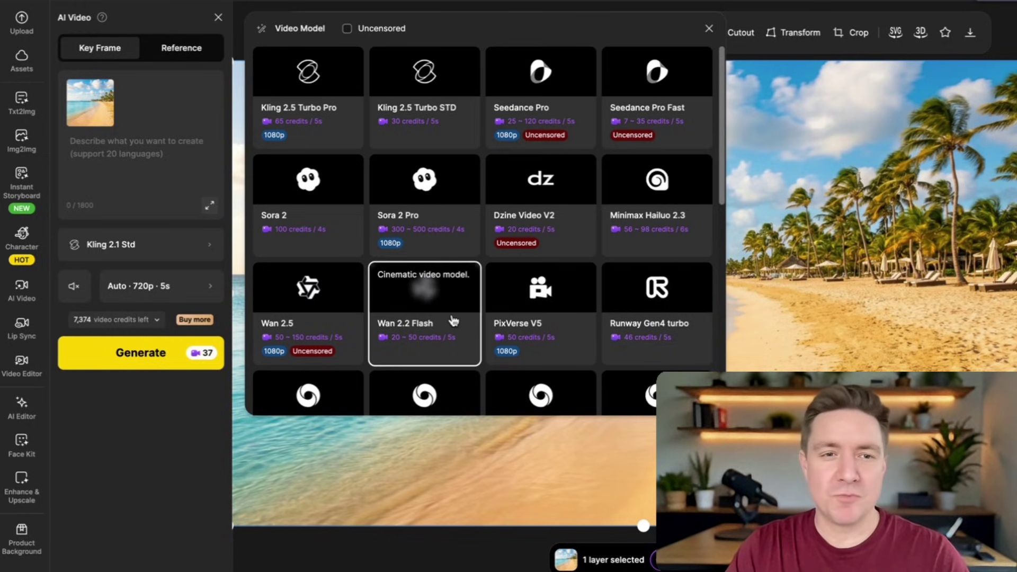
scroll(453, 320, "down", 2)
scroll(454, 321, "down", 5)
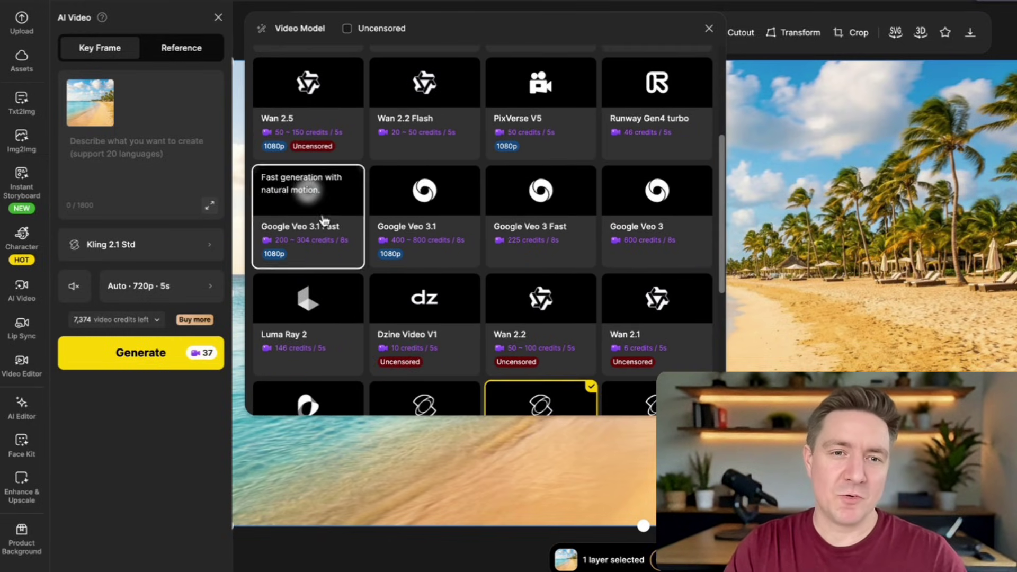
scroll(530, 270, "up", 4)
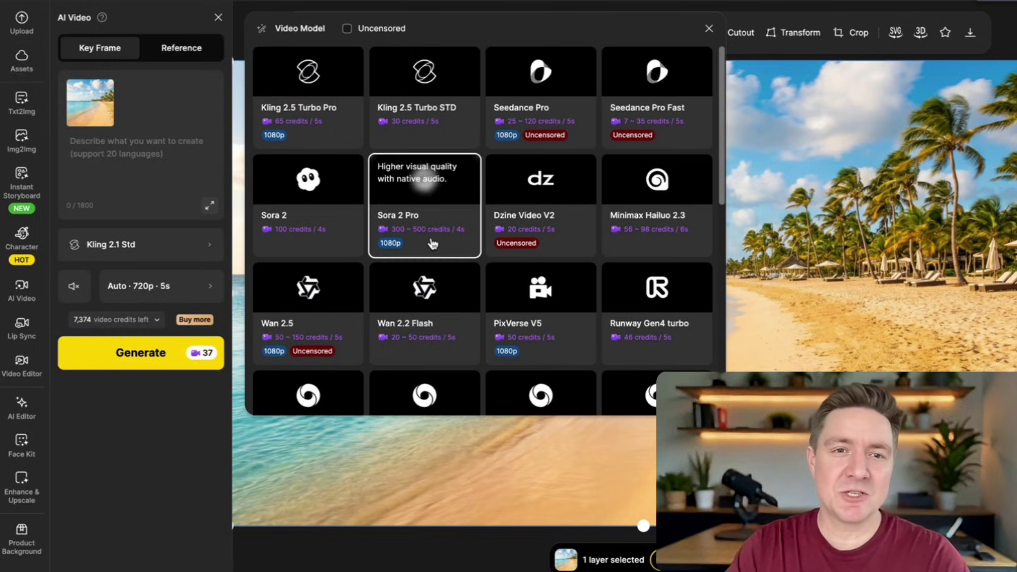
left_click(434, 203)
left_click(122, 177)
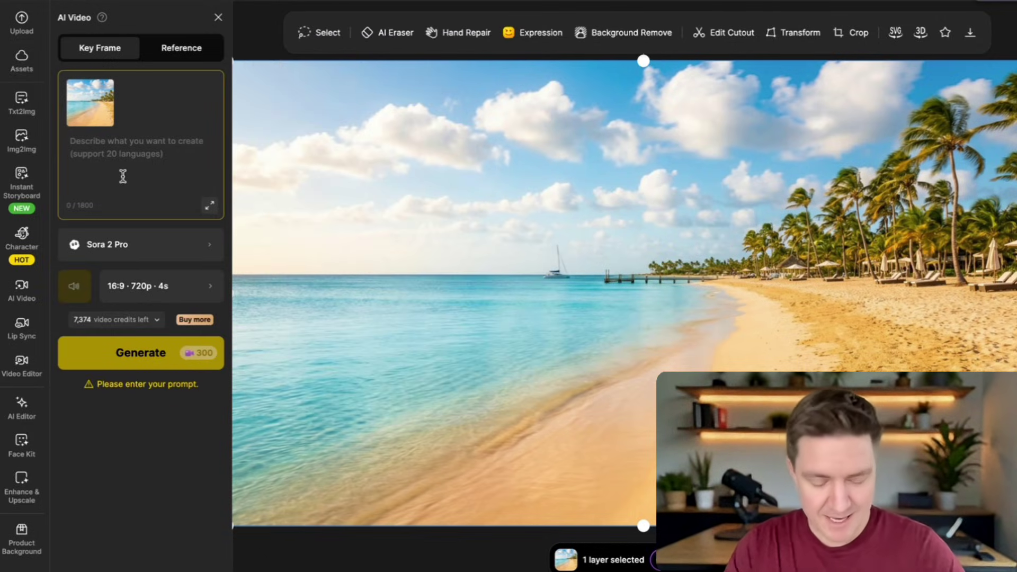
Enter the prompt 'create a short advert for a holiday in the sun', correcting 'holdiay'.
type("cre")
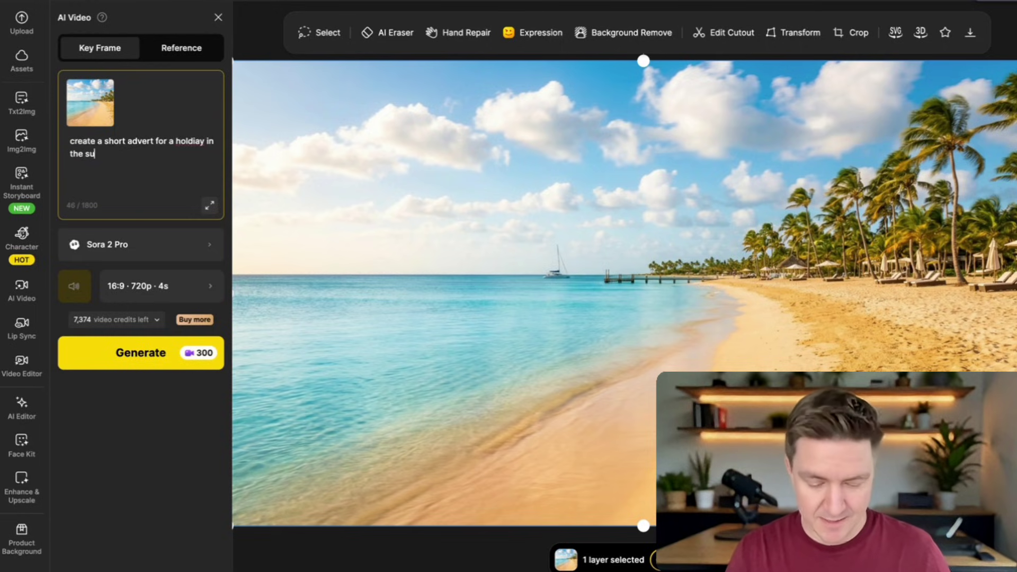
right_click(177, 143)
left_click(190, 152)
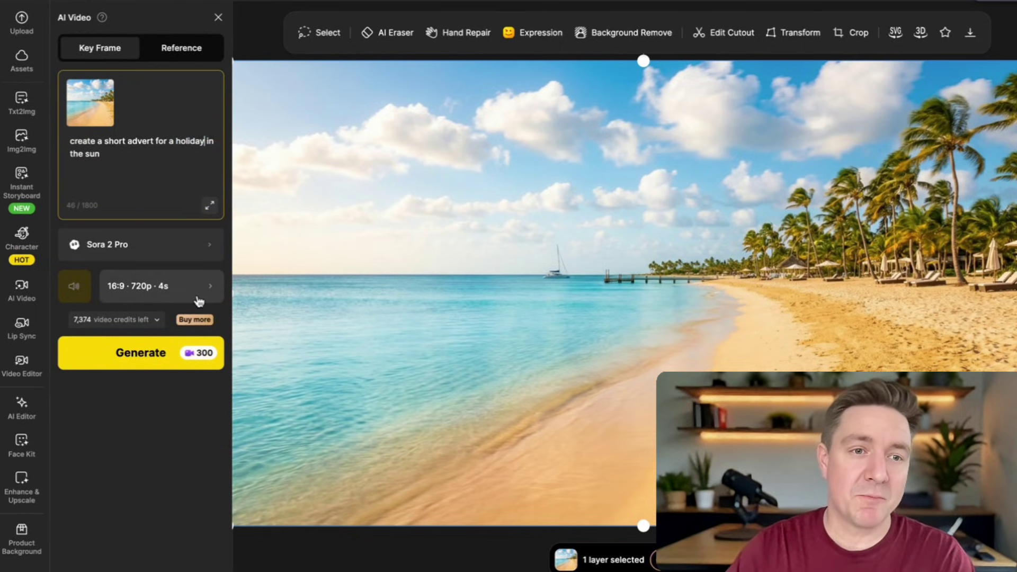
Set the video to 12s and 1080p, then generate it.
left_click(197, 297)
left_click(381, 155)
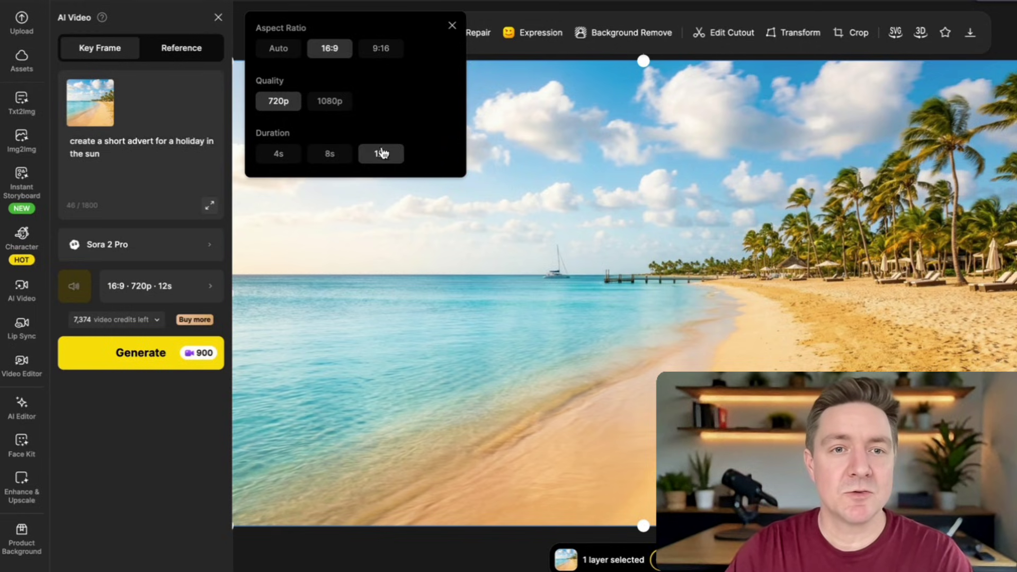
left_click(330, 105)
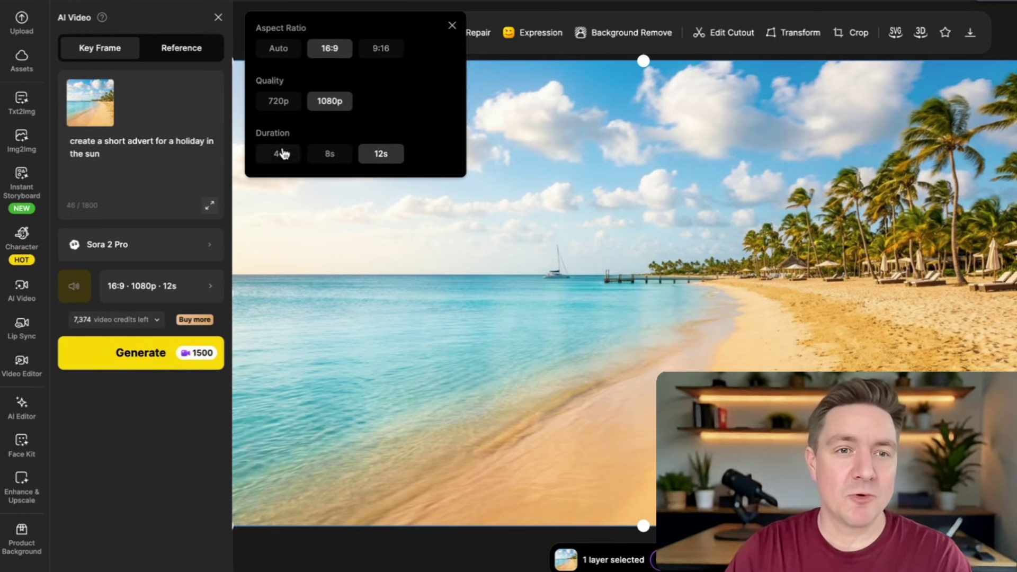
left_click(128, 360)
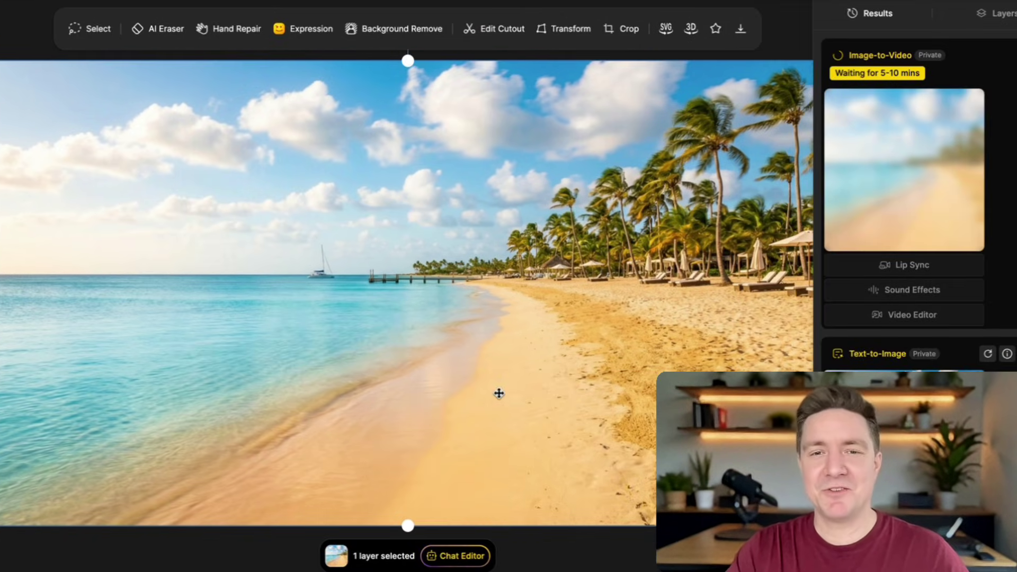
Request a 16:9 Chat Editor edit of the beach image with the prompt 'add some people'.
left_click(473, 565)
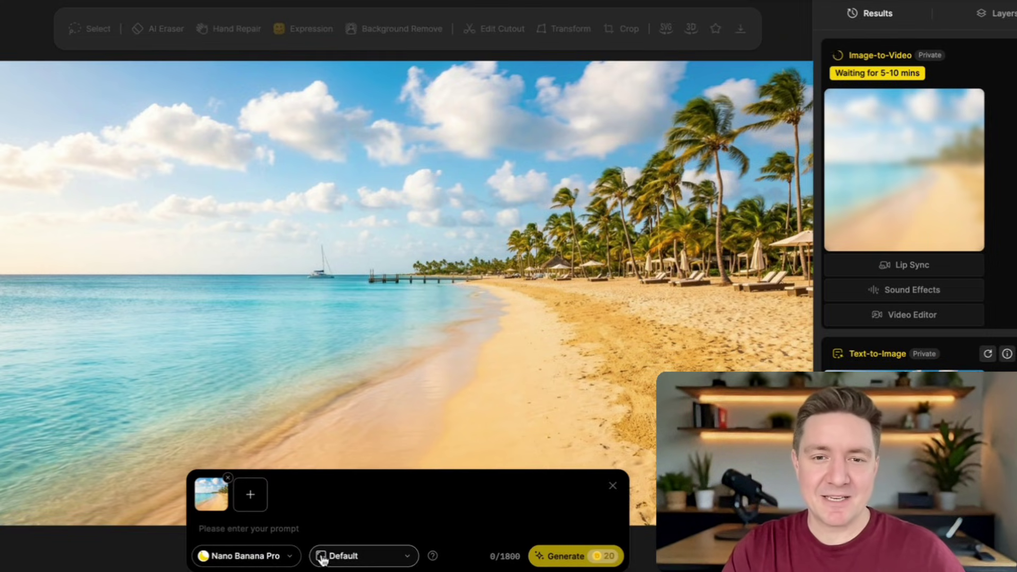
left_click(399, 556)
left_click(340, 504)
type("add some people")
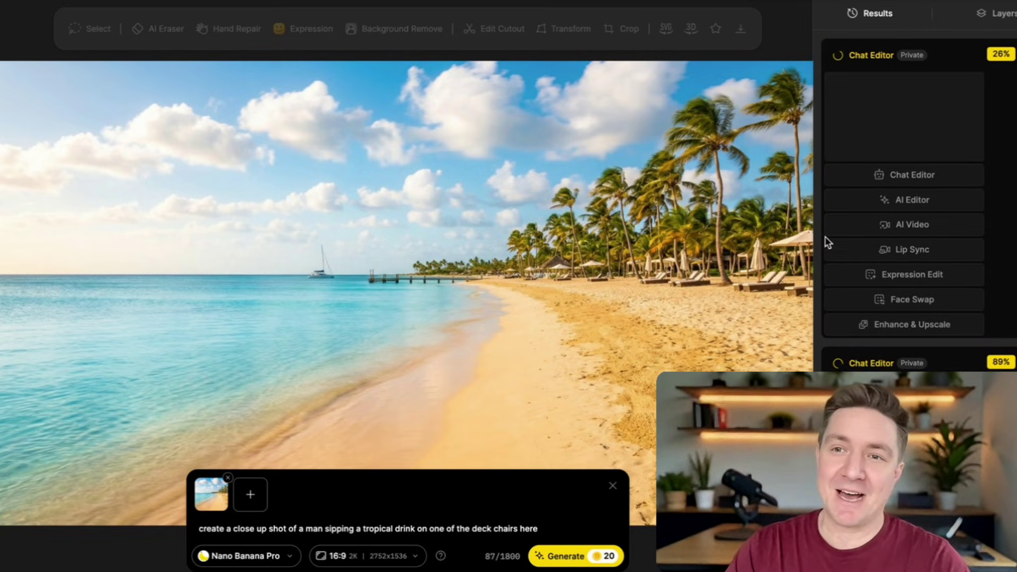
scroll(971, 254, "down", 5)
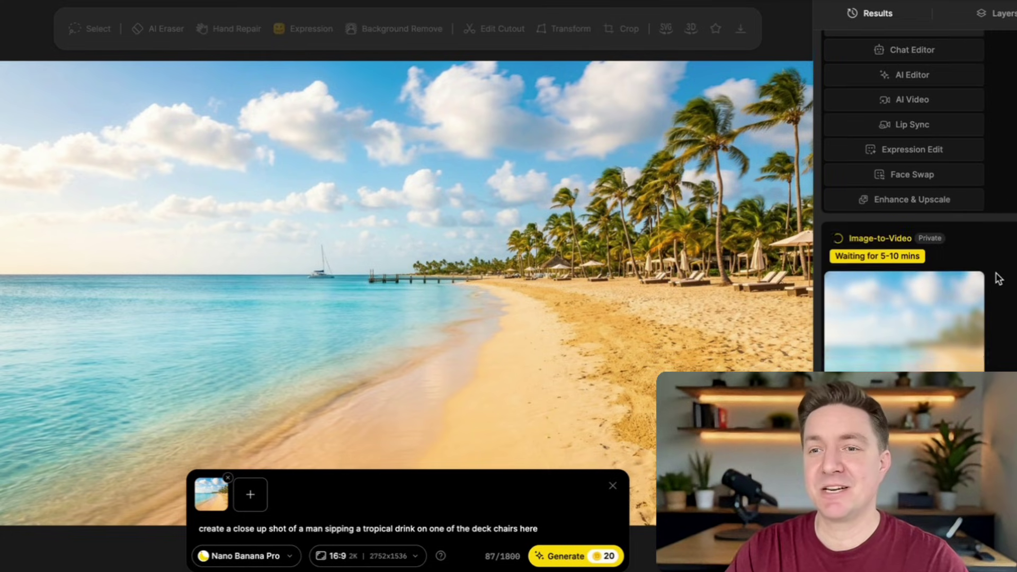
scroll(999, 278, "down", 2)
scroll(1000, 281, "up", 6)
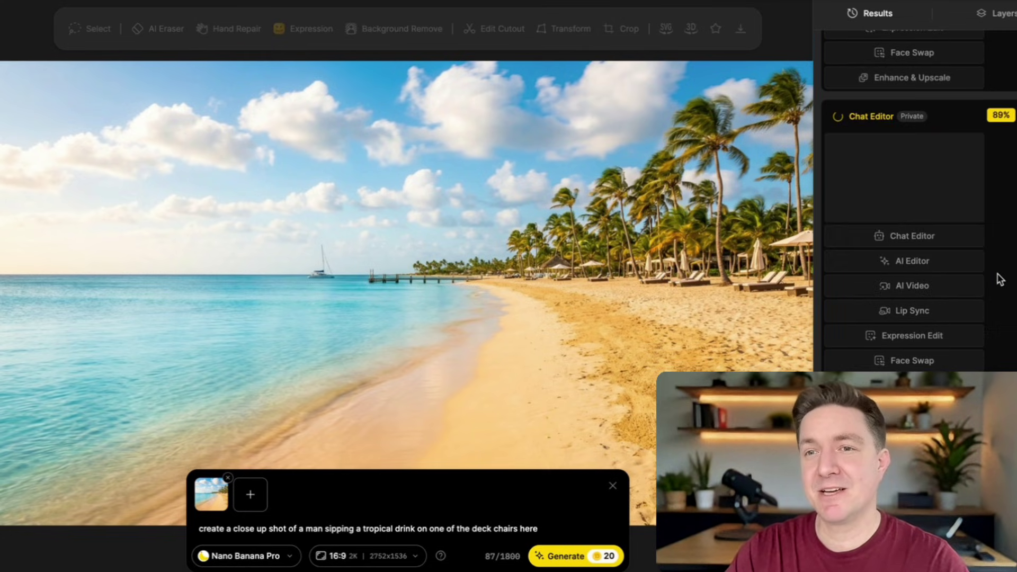
scroll(971, 206, "down", 1)
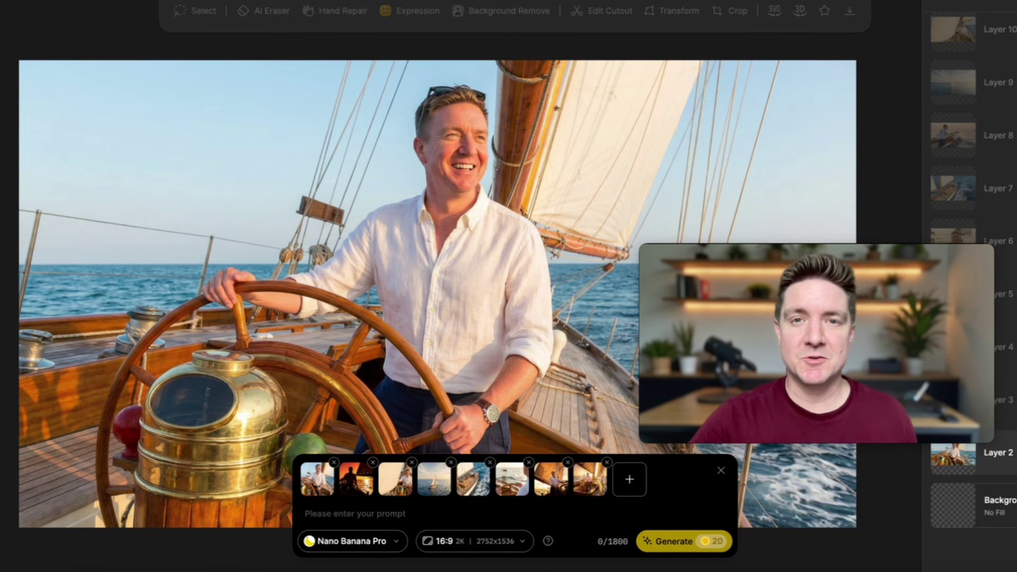
View sailing-photo Layers 4 through 10 in turn, then scroll up to Layer 11.
left_click(1003, 347)
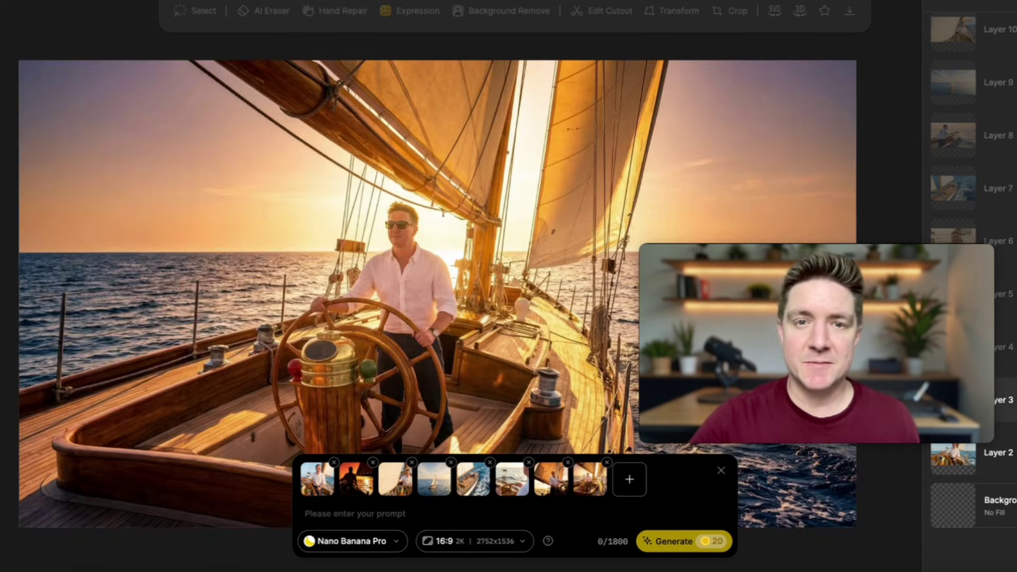
left_click(1003, 294)
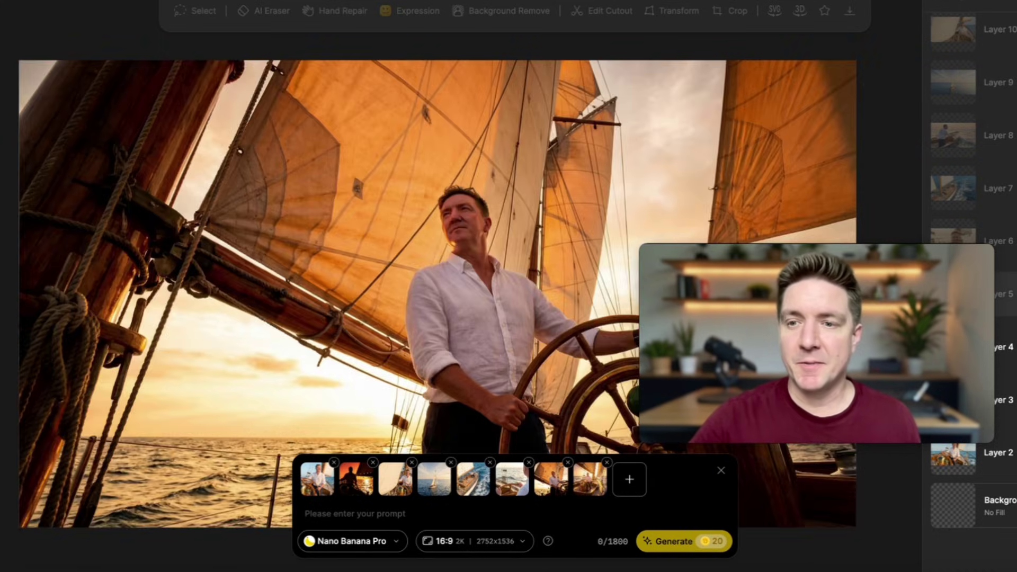
left_click(999, 241)
left_click(999, 188)
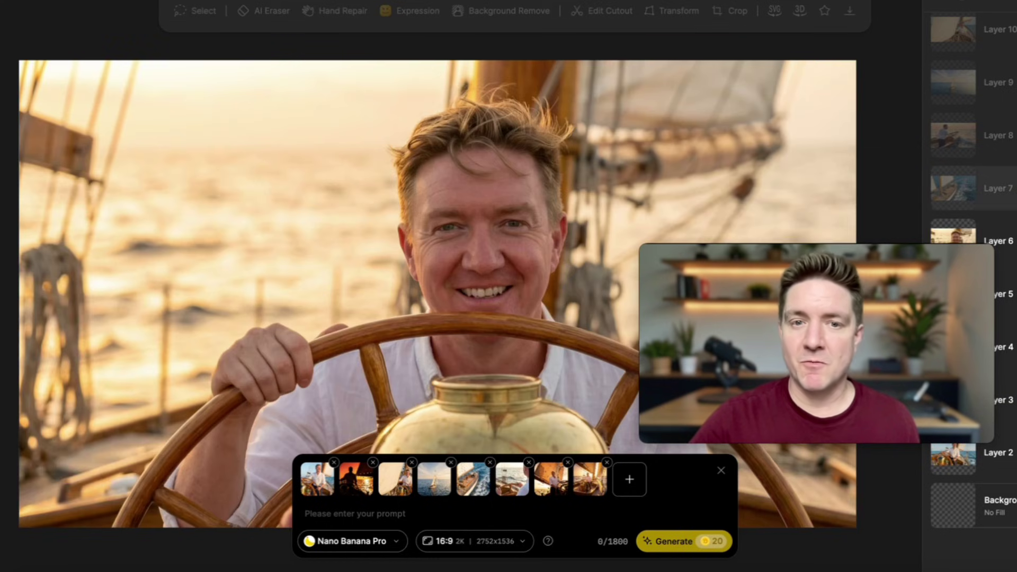
left_click(999, 135)
left_click(998, 82)
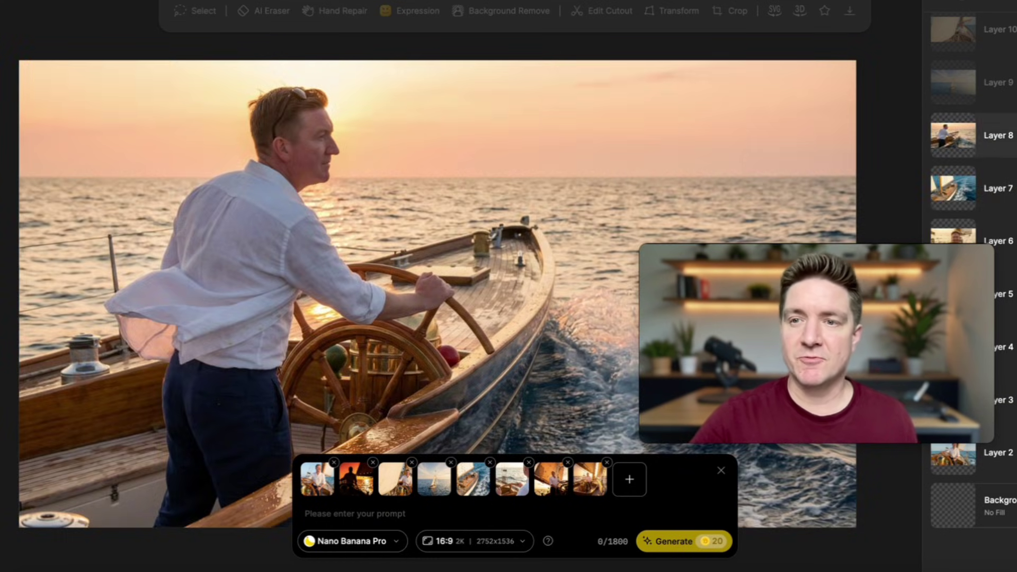
left_click(999, 30)
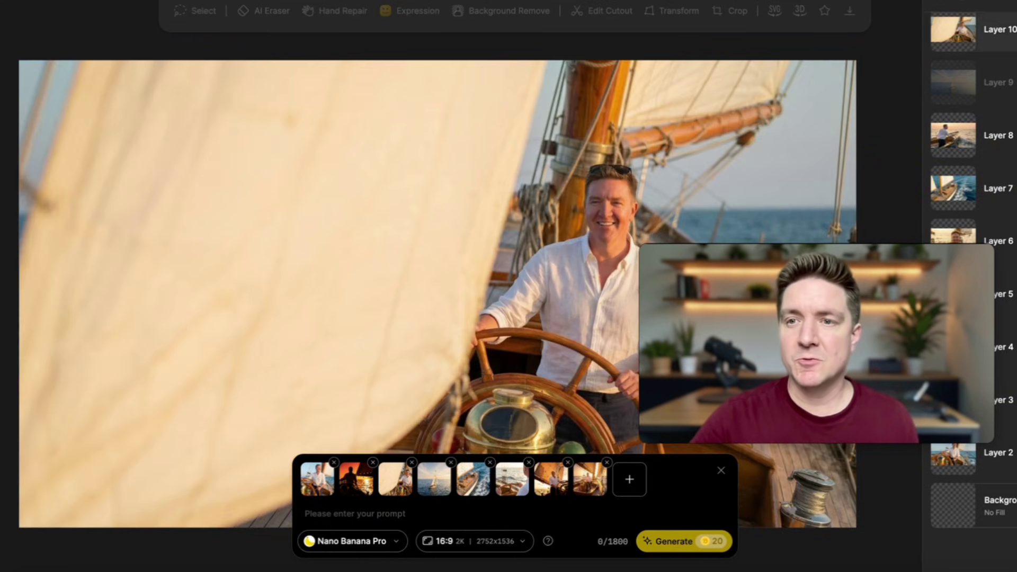
scroll(973, 275, "up", 2)
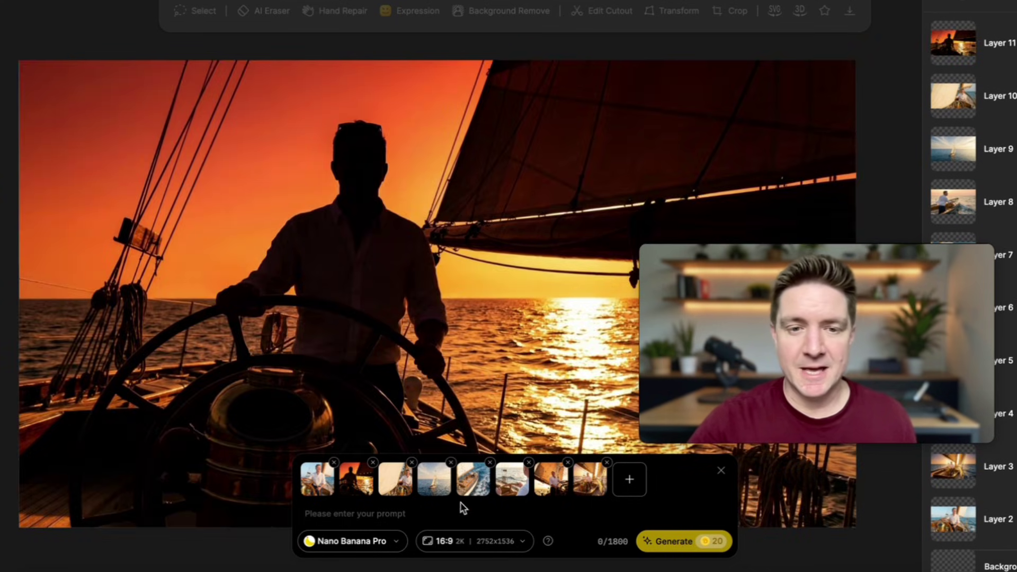
Write the Chat Editor prompt 'create a story board for an action sequence', then close the panel.
left_click(395, 514)
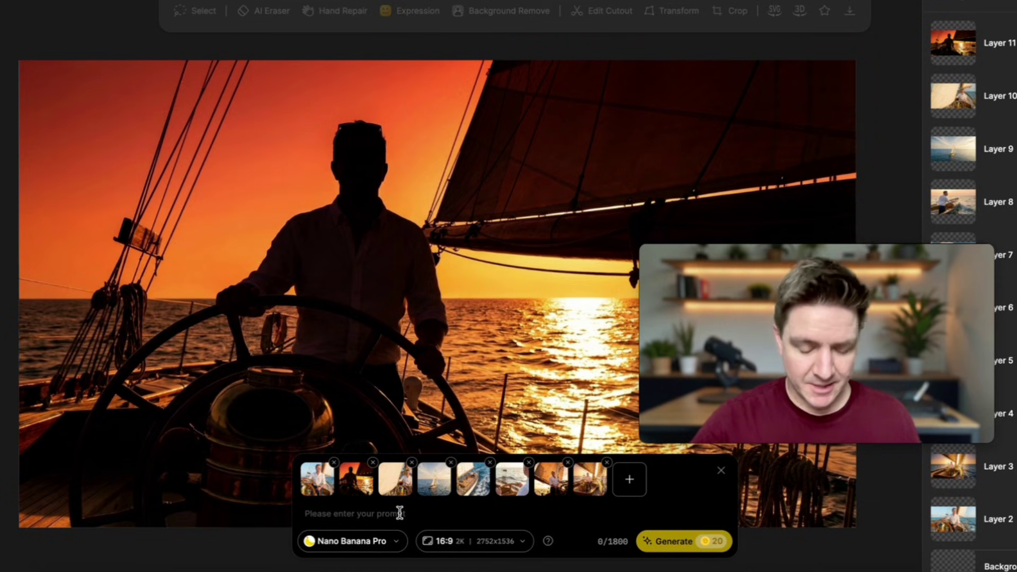
type("create a ")
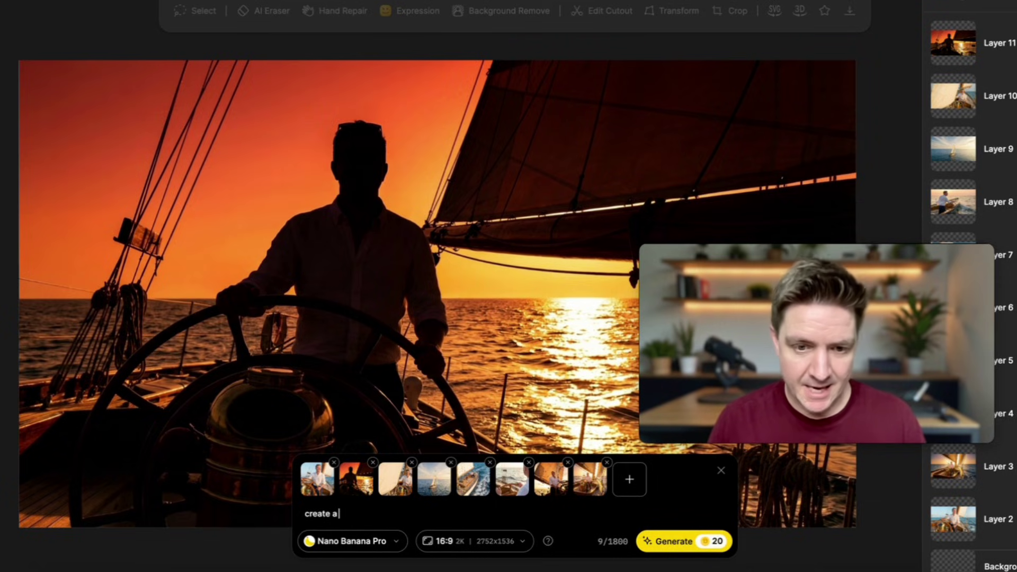
type("story boa")
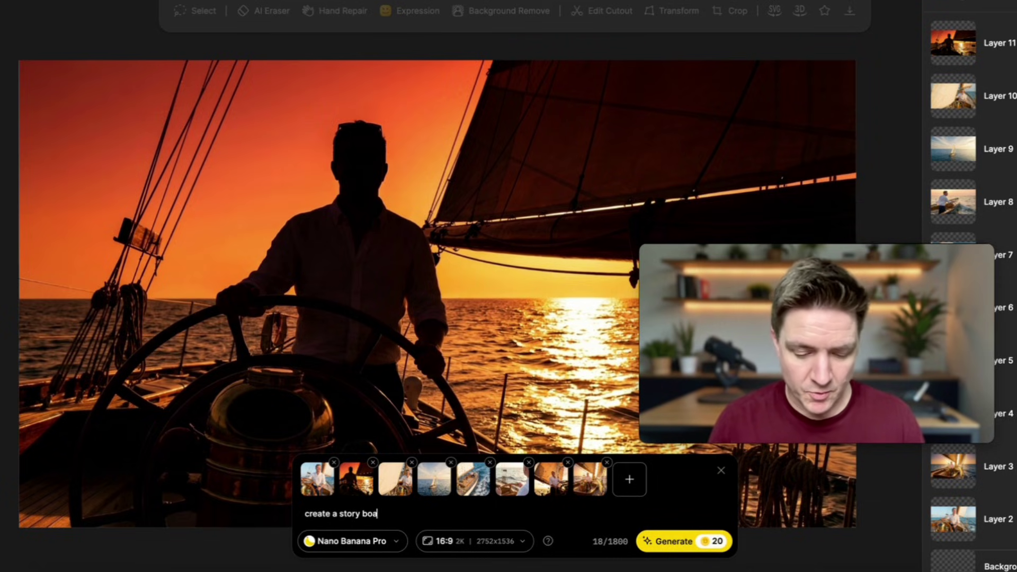
type("rd for a")
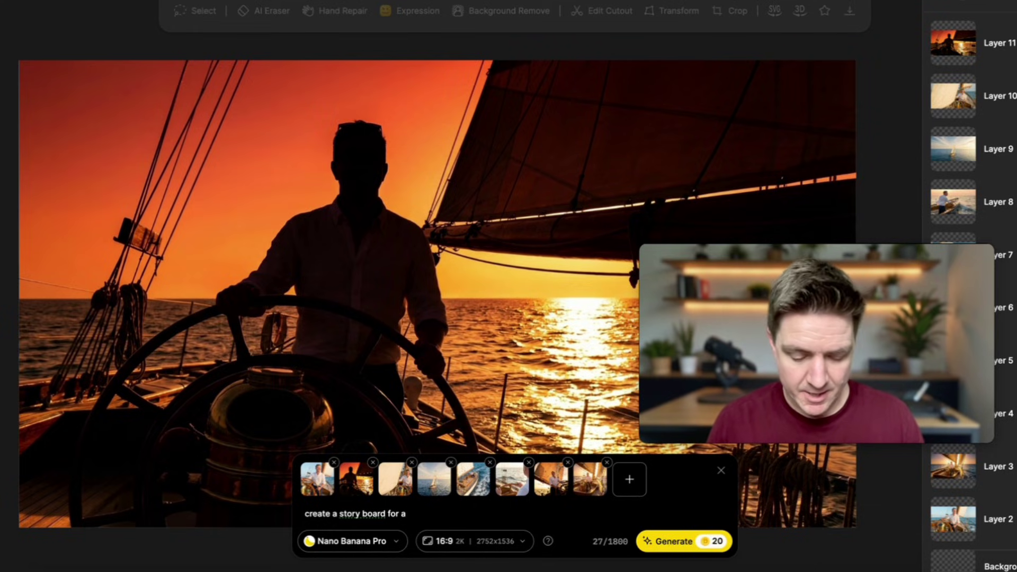
key("BackSpace")
type("n action se")
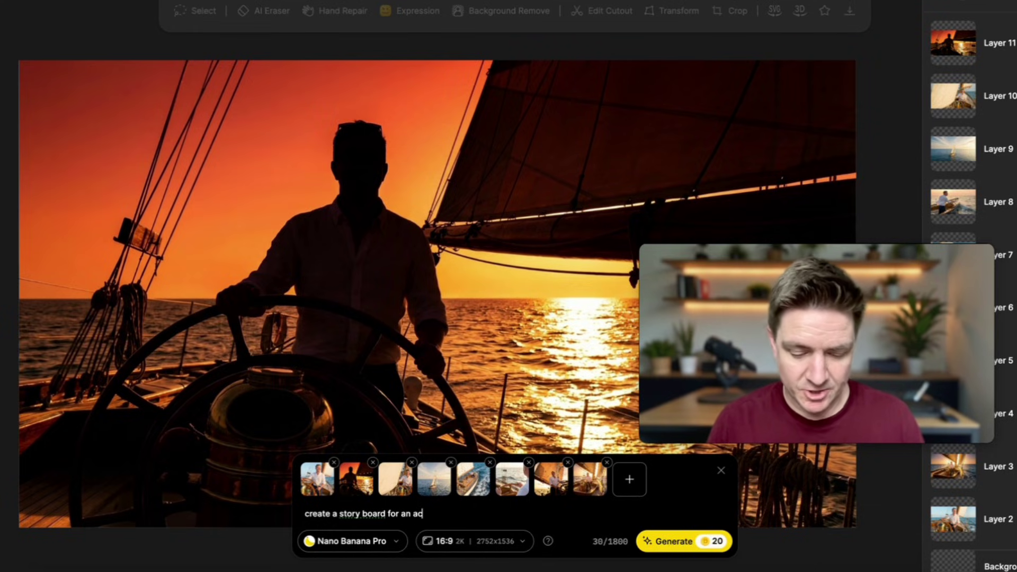
type("quence")
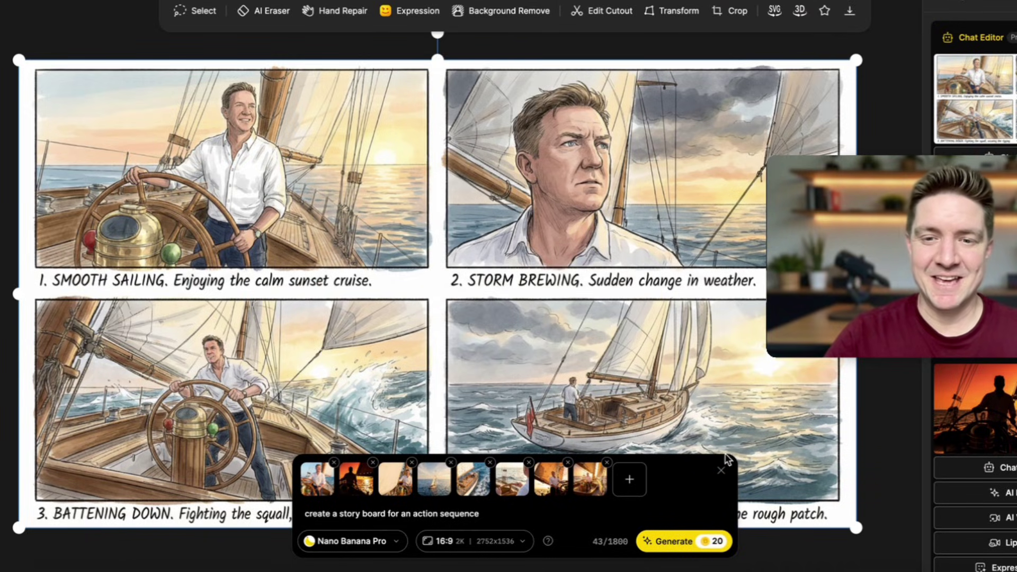
left_click(721, 472)
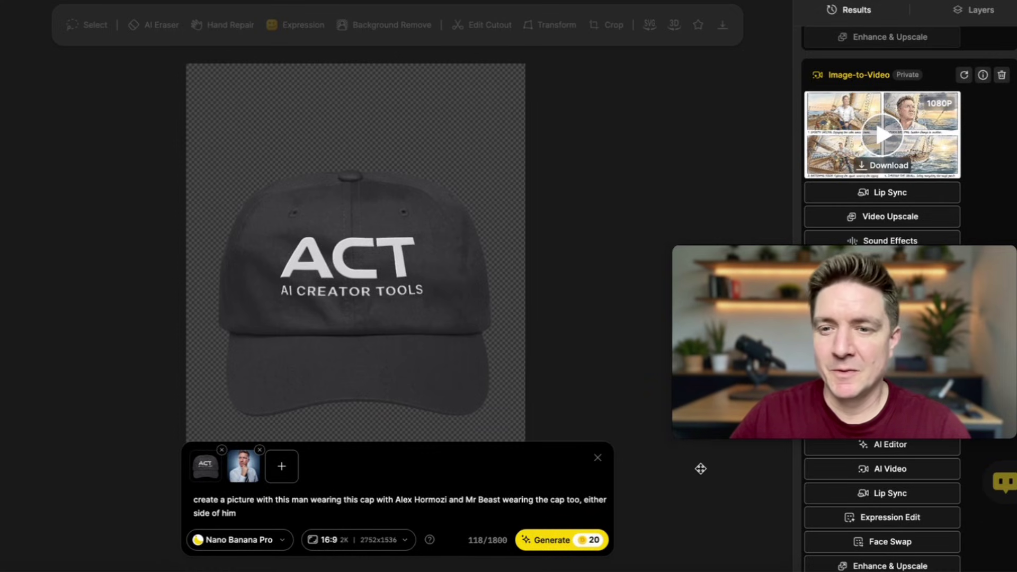
Generate the group photo of three men wearing ACT caps with Nano Banana Pro.
scroll(754, 539, "down", 1)
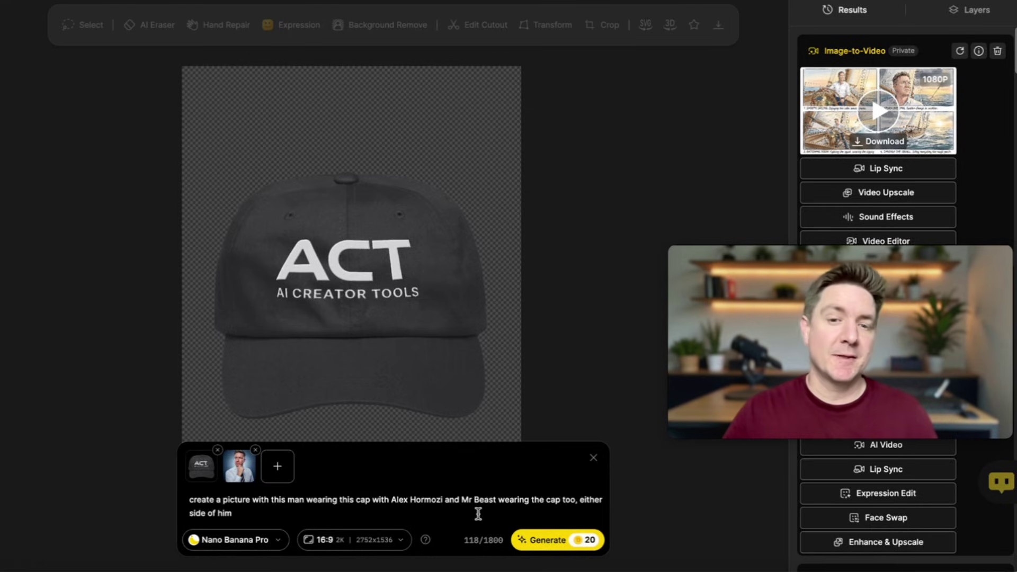
left_click(558, 545)
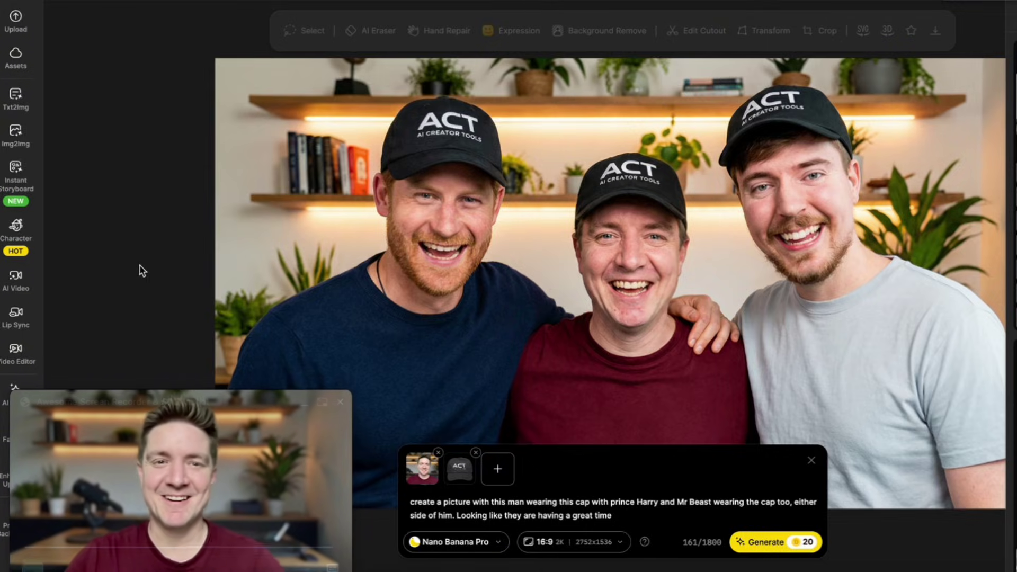
mouse_move(351, 401)
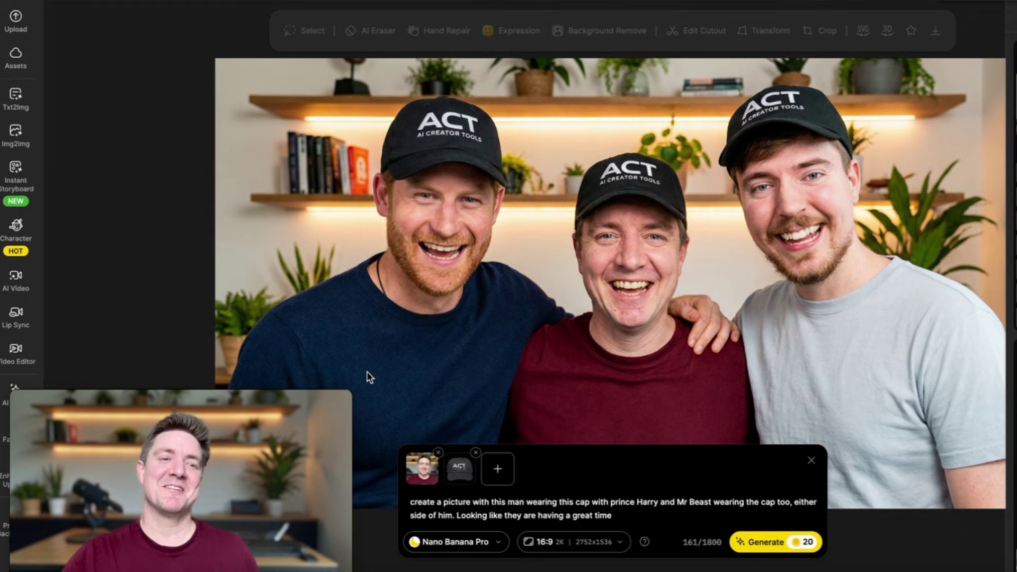